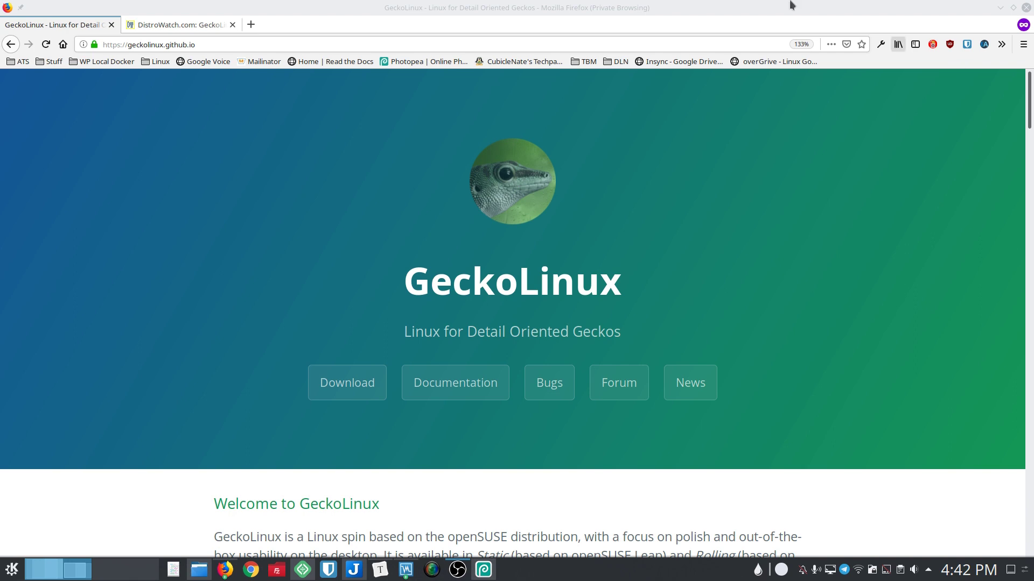
Look through the GeckoLinux home page's welcome section and edition screenshots, down to the features list.
click(657, 13)
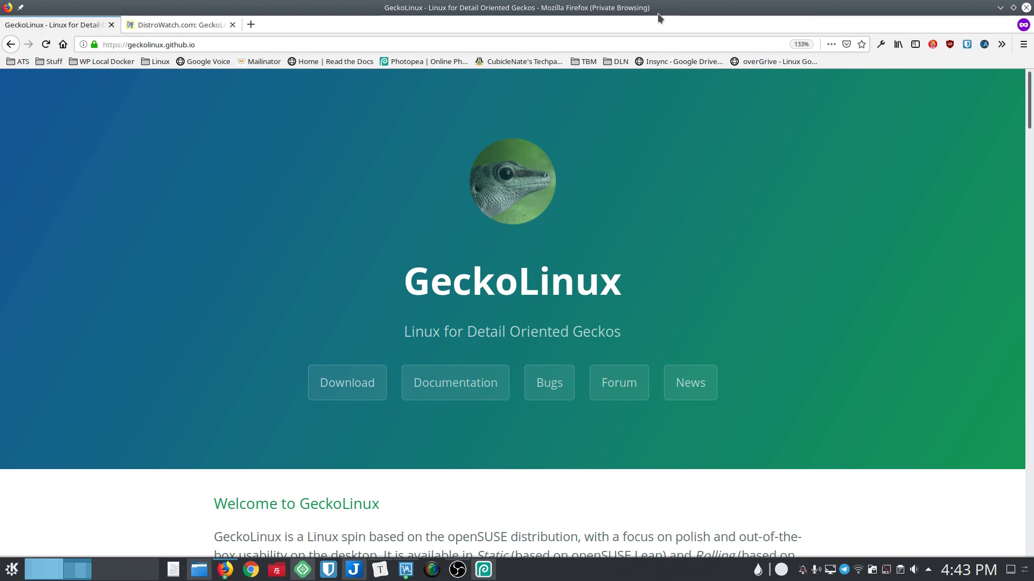
scroll(867, 300, down, 3)
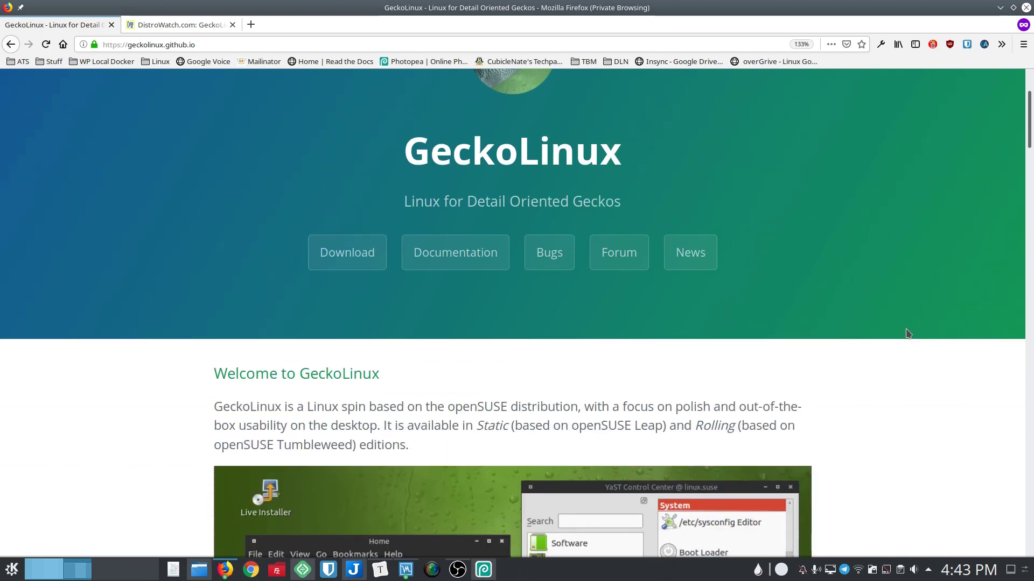
scroll(915, 323, down, 2)
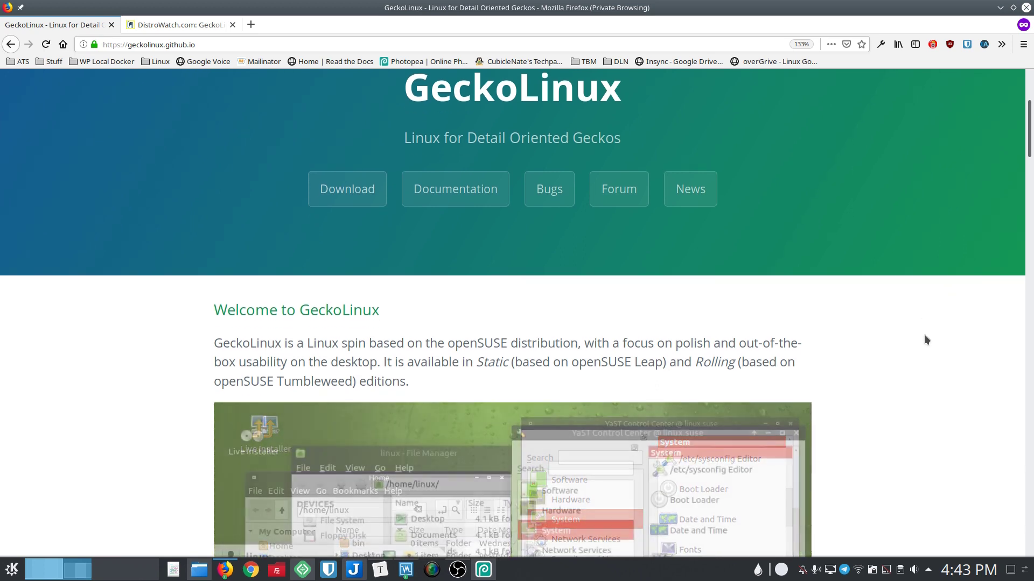
scroll(922, 333, down, 2)
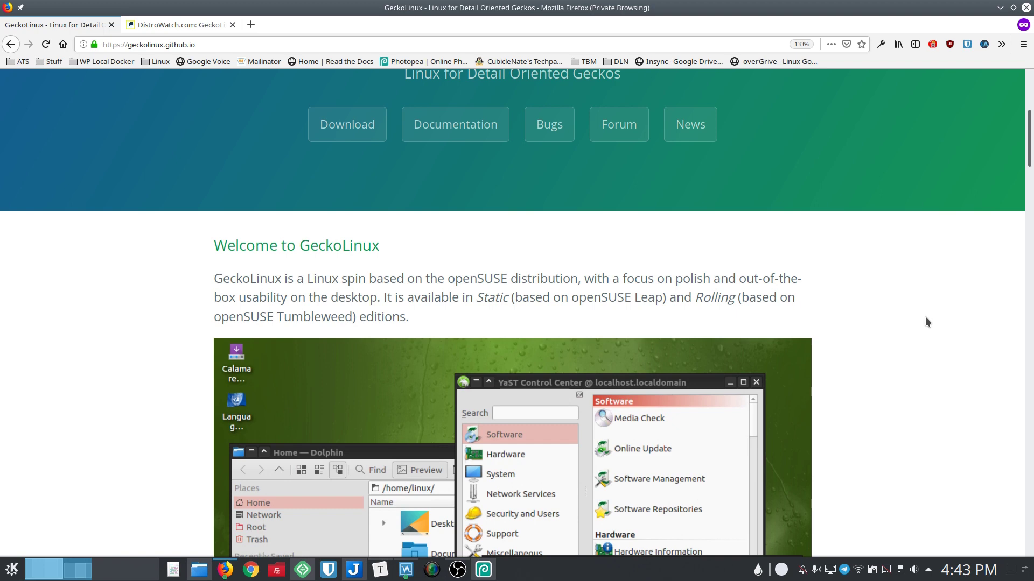
scroll(925, 318, down, 10)
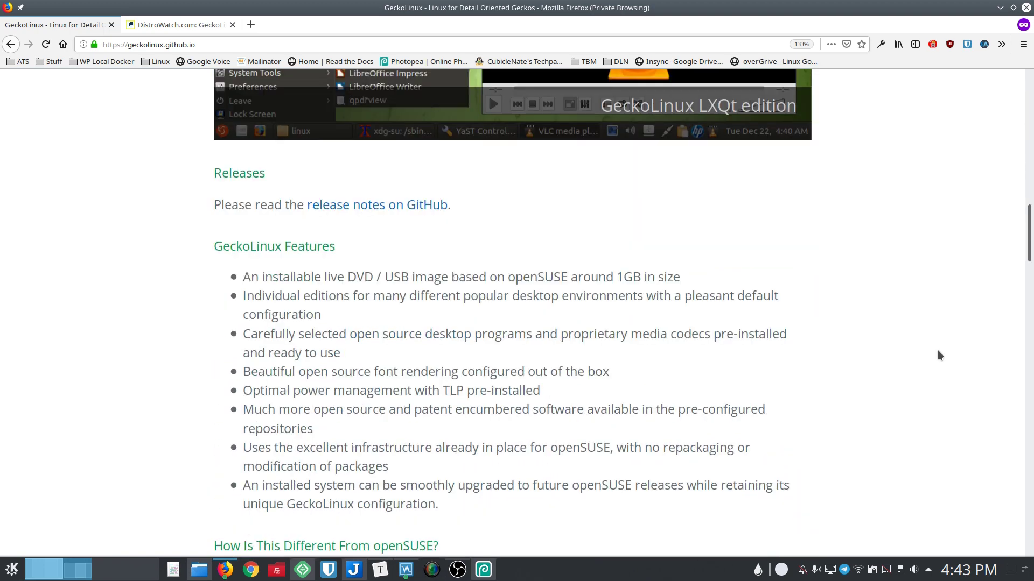
Read the GeckoLinux Features list and the section on how it differs from openSUSE.
scroll(935, 350, down, 5)
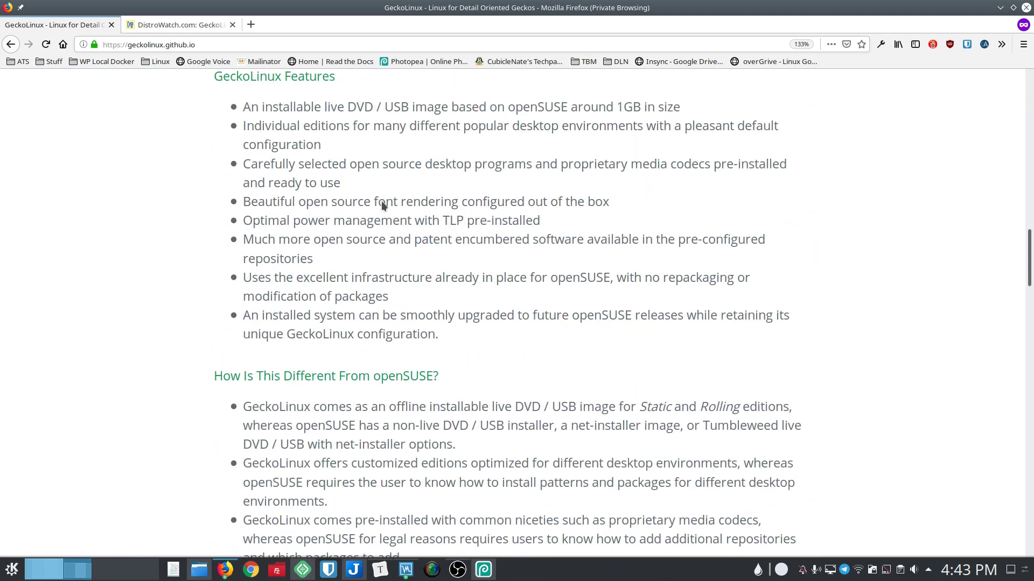
scroll(383, 205, up, 3)
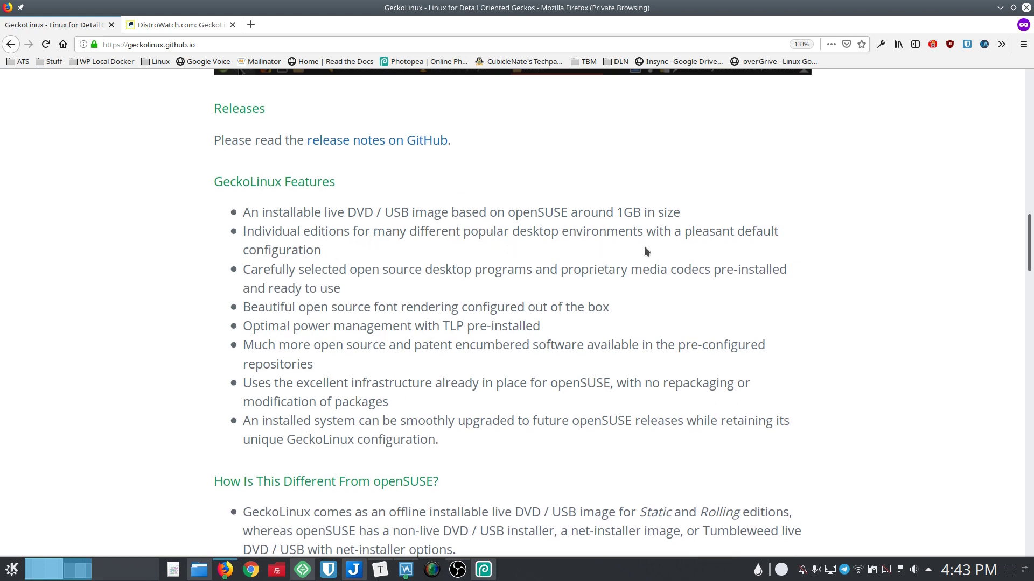
scroll(538, 258, down, 2)
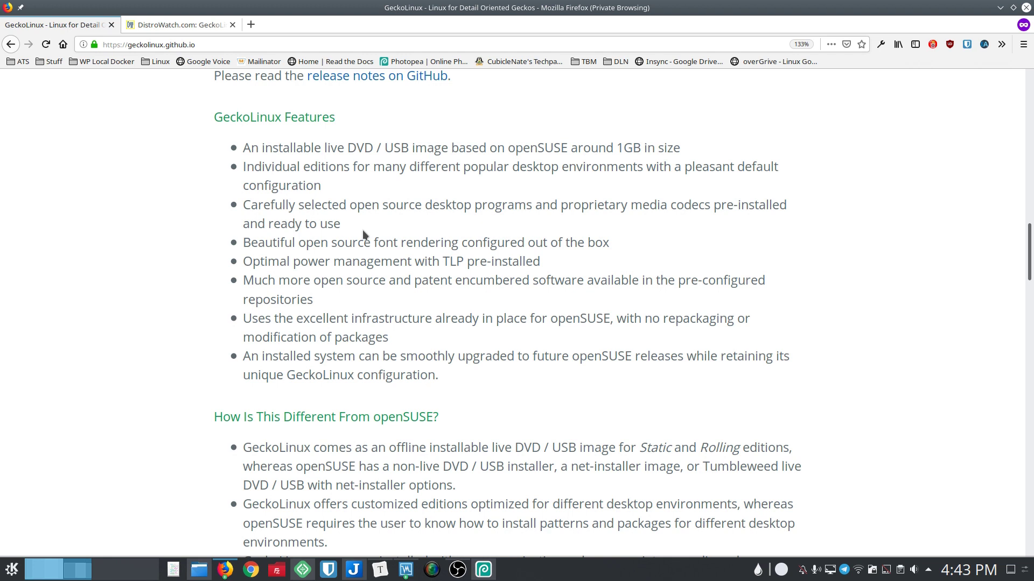
scroll(253, 232, down, 2)
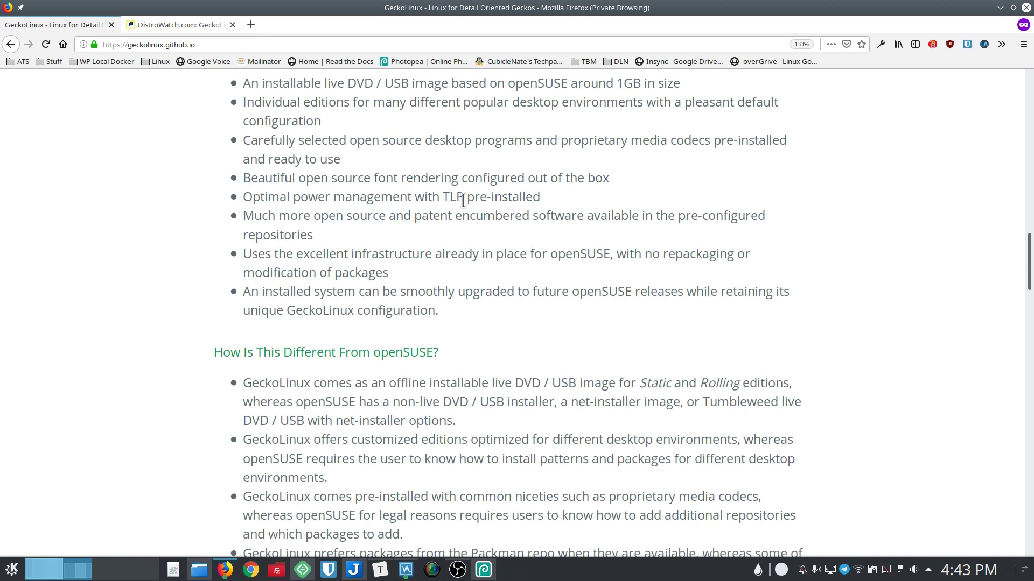
scroll(185, 190, up, 1)
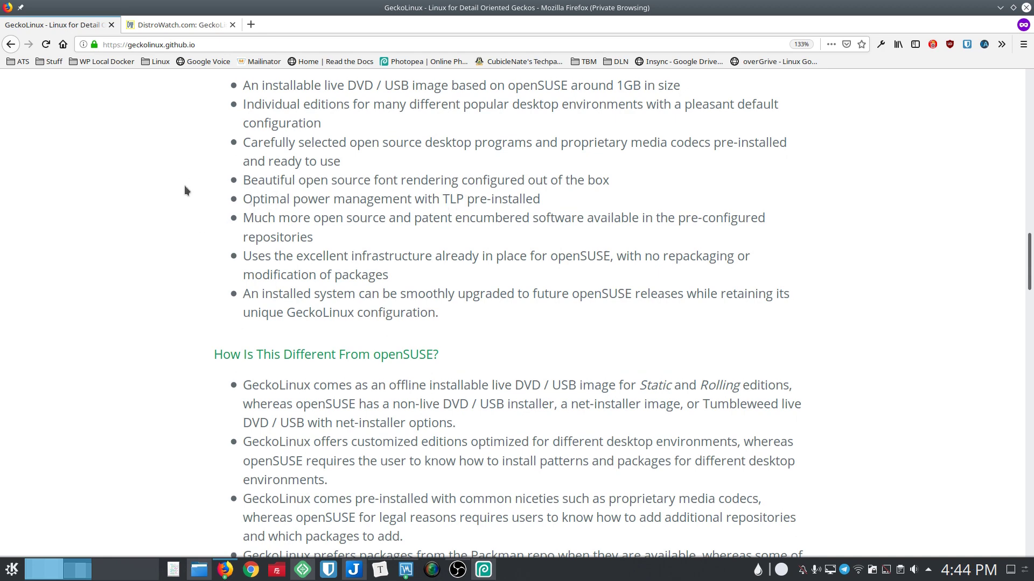
scroll(185, 190, up, 1)
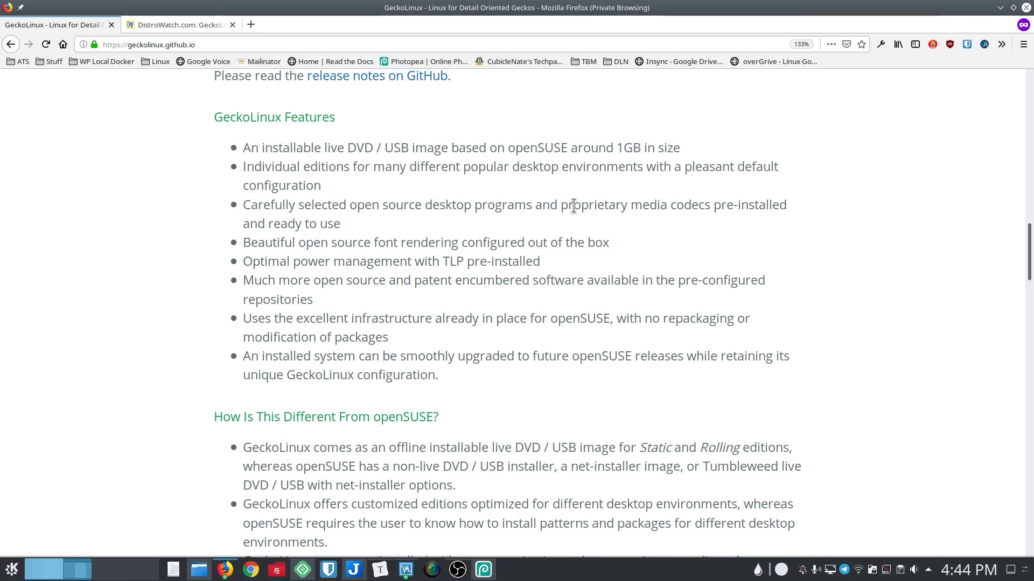
scroll(589, 270, down, 1)
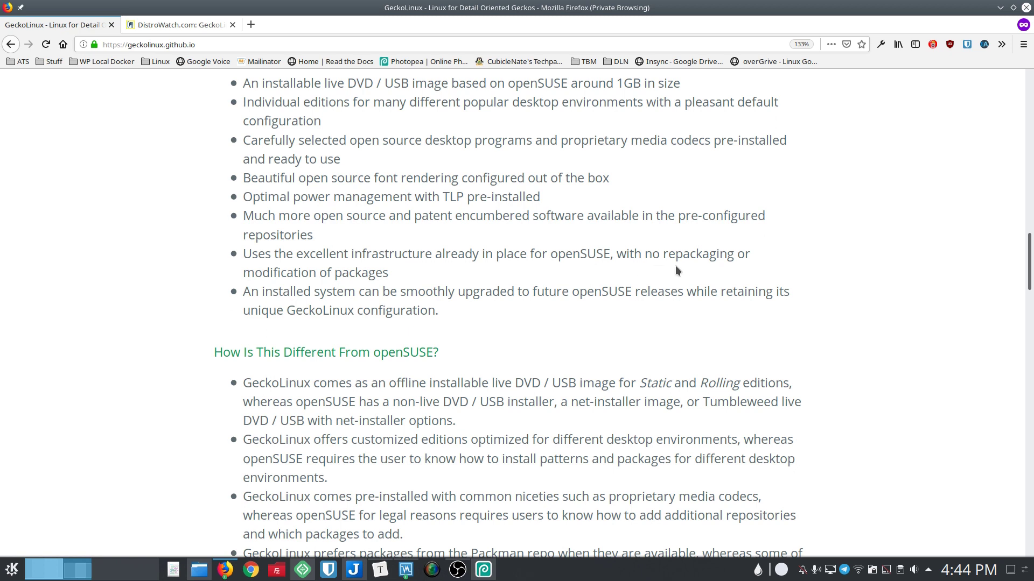
scroll(563, 263, down, 1)
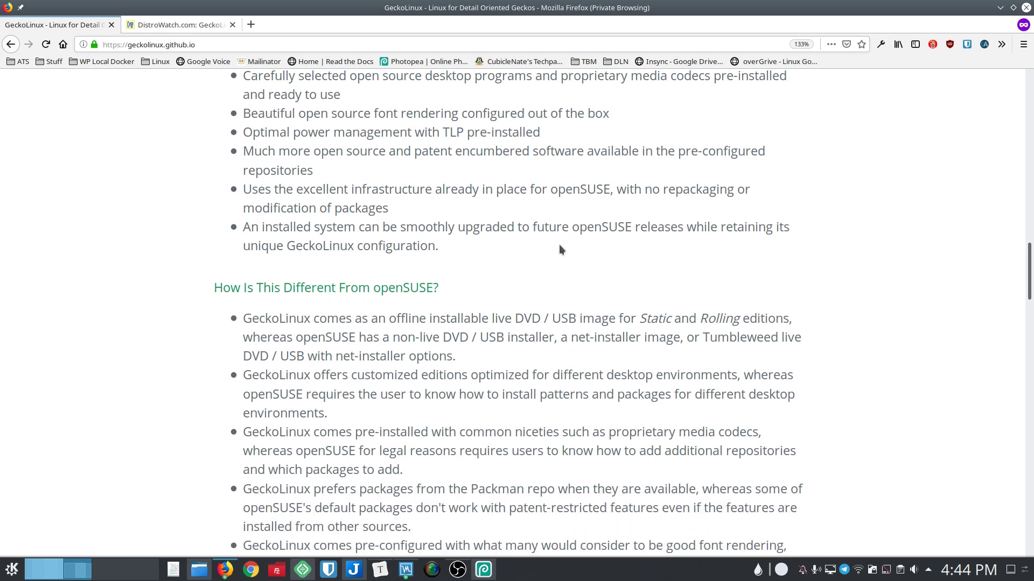
scroll(559, 244, down, 1)
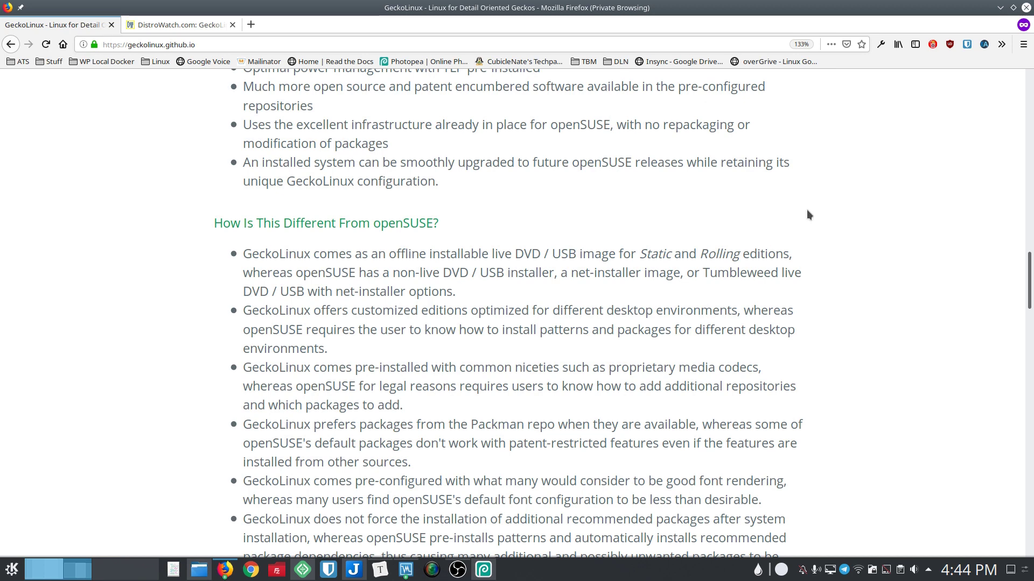
scroll(872, 302, up, 2)
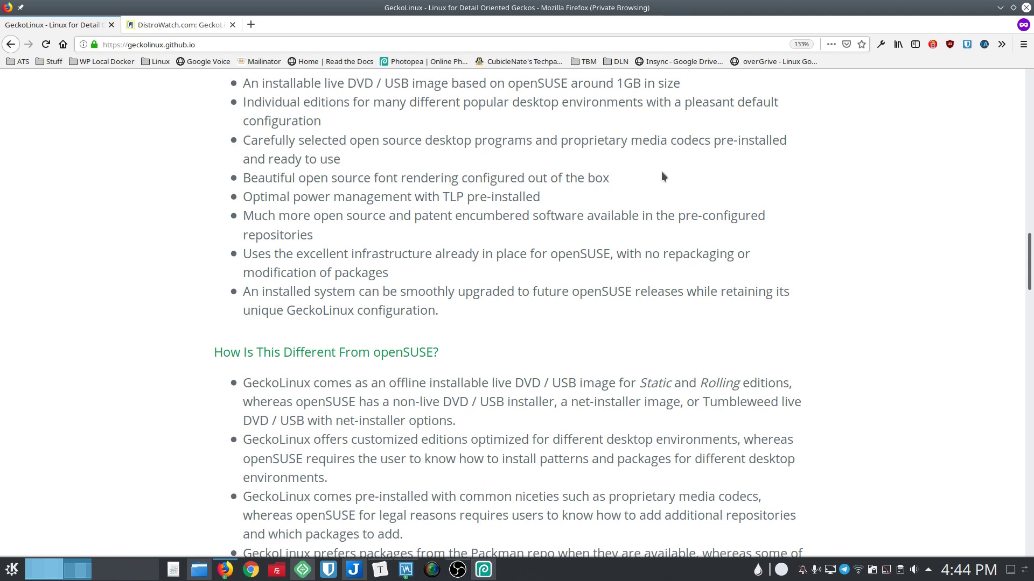
scroll(829, 237, down, 1)
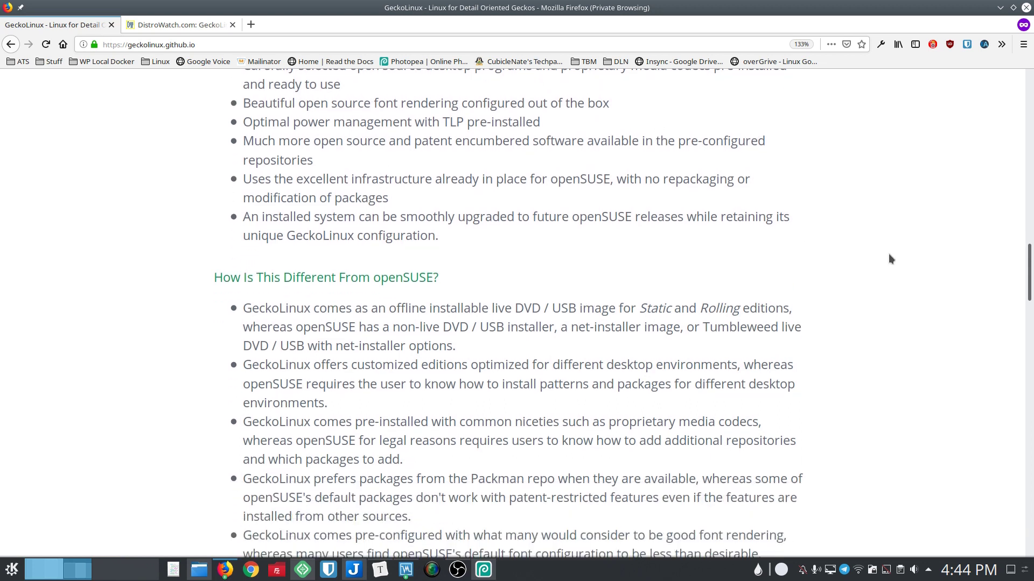
scroll(890, 255, down, 2)
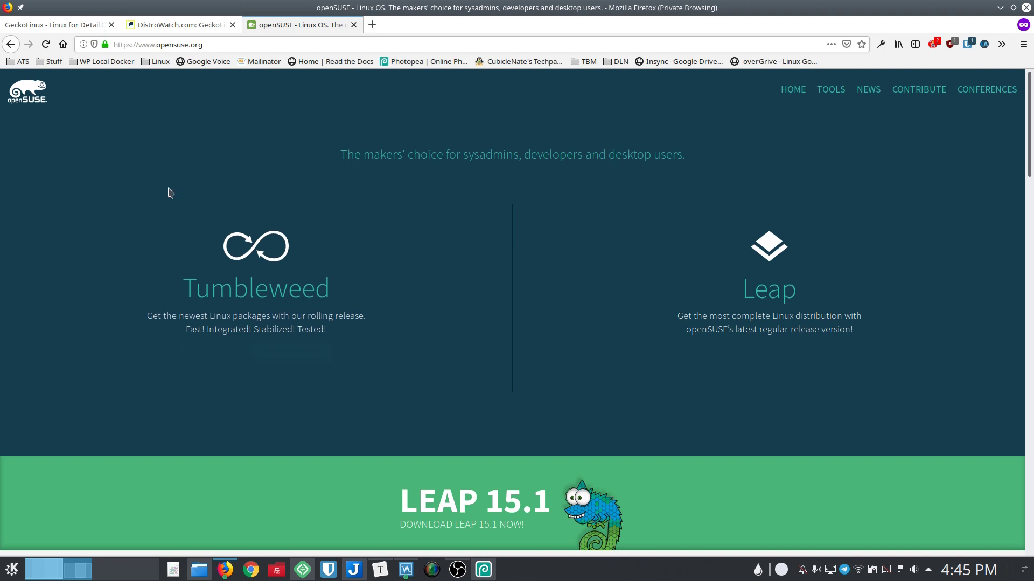
Enlarge the openSUSE home page to 120% and examine the Tumbleweed and Leap options.
scroll(494, 252, down, 2)
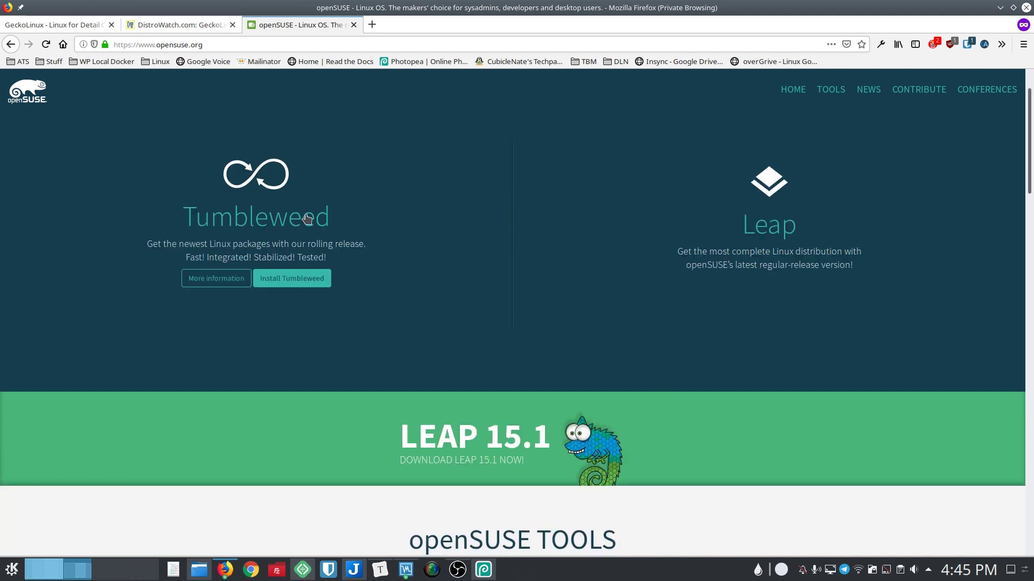
mouse_move(770, 221)
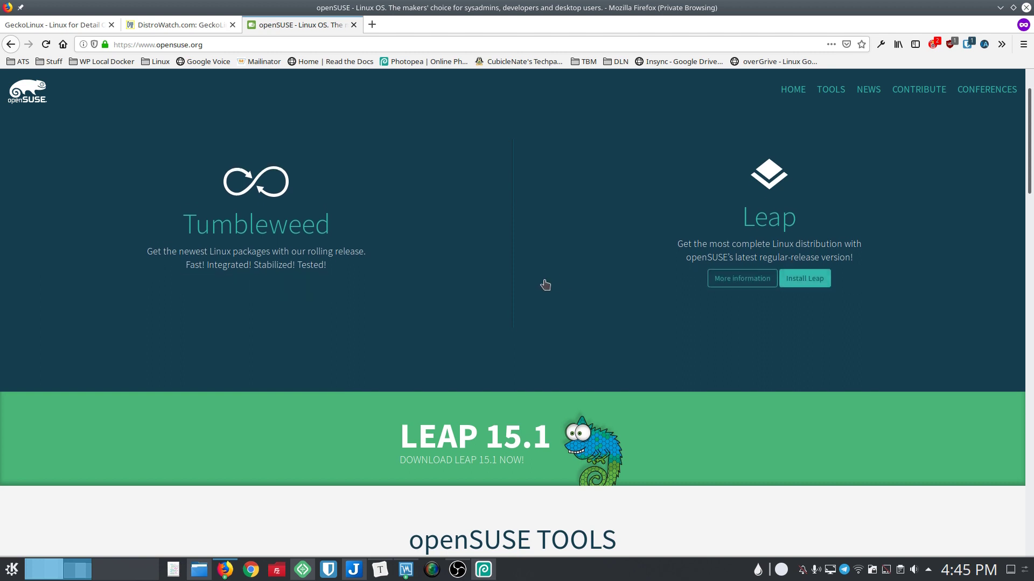
key(ctrl+plus)
key(ctrl+plus)
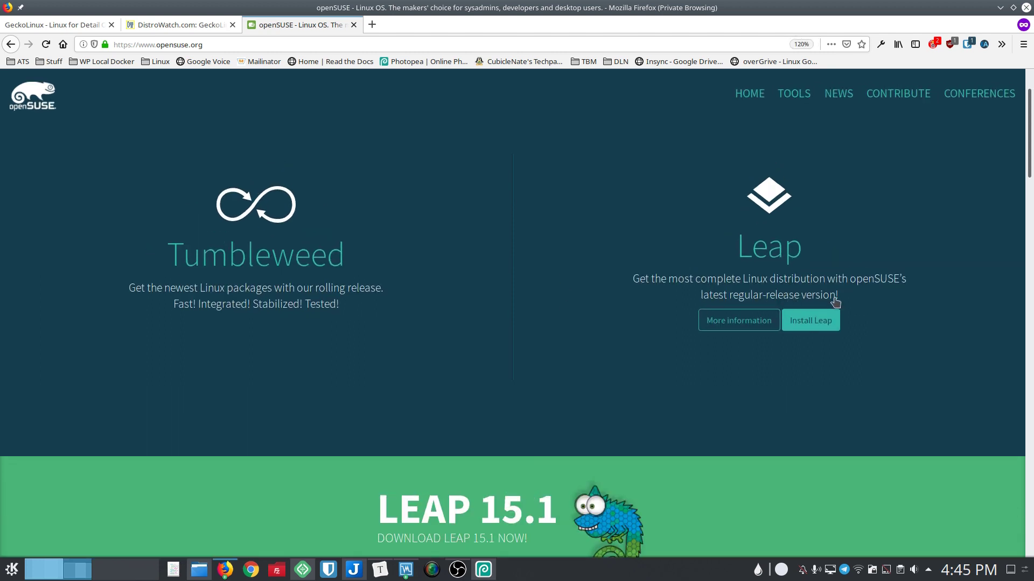
scroll(832, 275, down, 2)
mouse_move(218, 248)
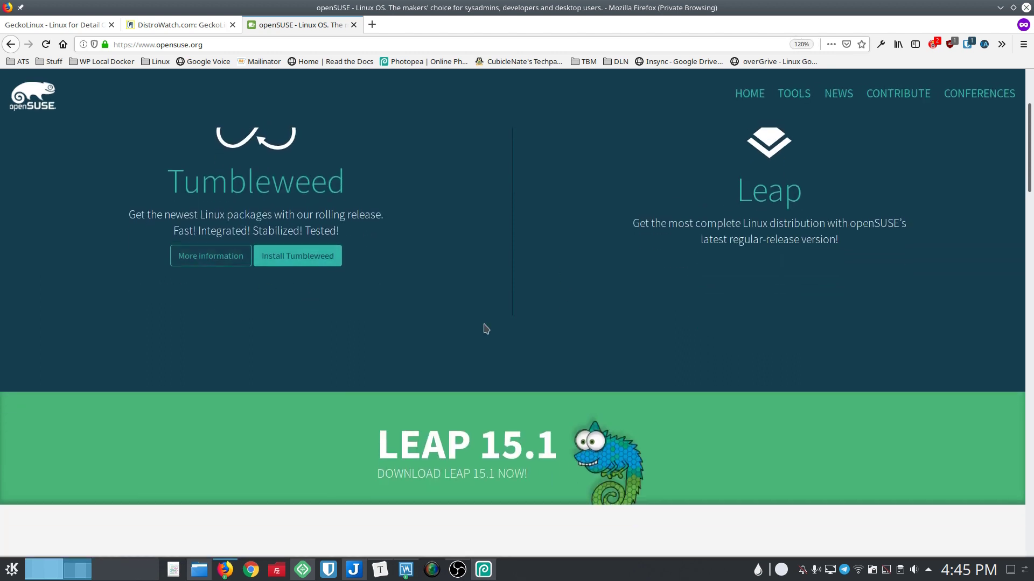
Look over the openSUSE Tools section, then return to the distribution choices at the start of the page.
scroll(628, 274, down, 2)
scroll(680, 278, down, 8)
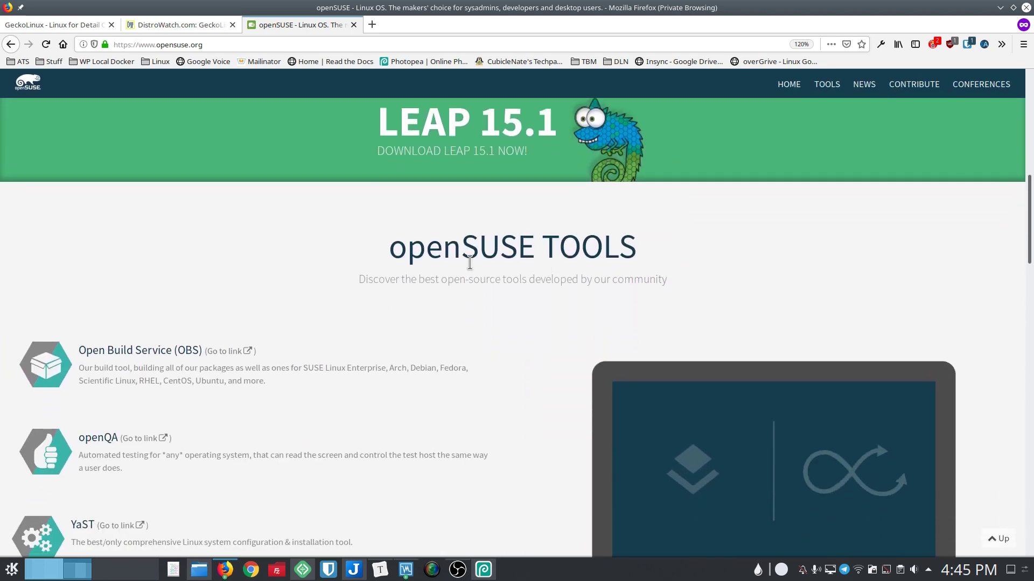
scroll(468, 261, down, 2)
scroll(471, 267, up, 10)
scroll(471, 267, up, 5)
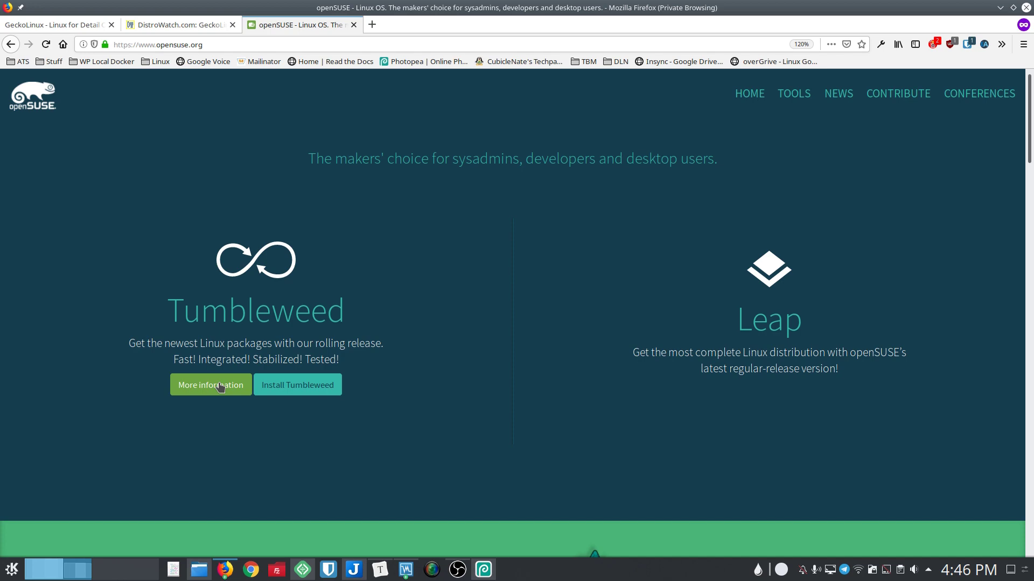
Open the Install Tumbleweed page and review the DVD and network images offered for installation.
click(297, 386)
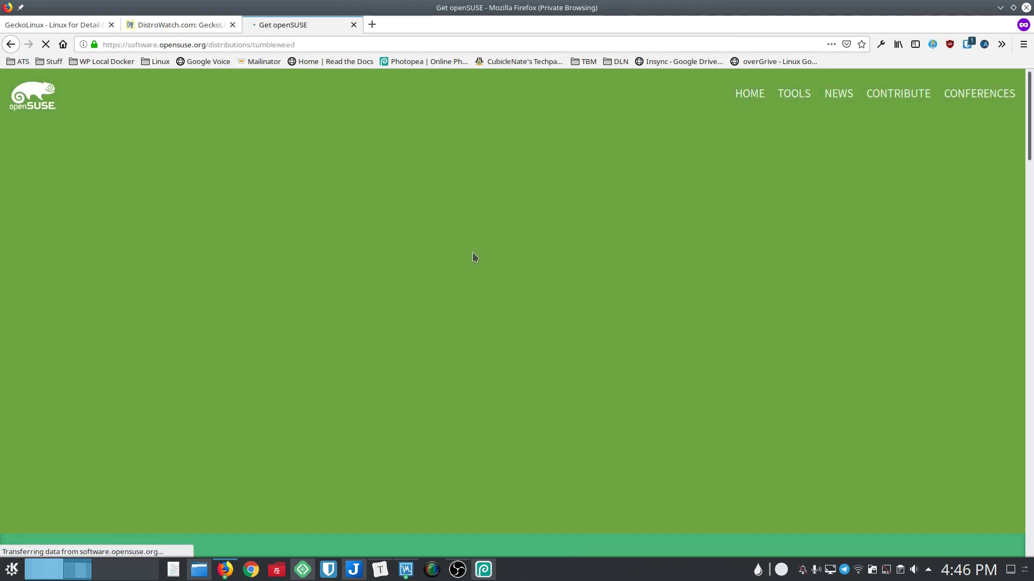
scroll(474, 254, down, 3)
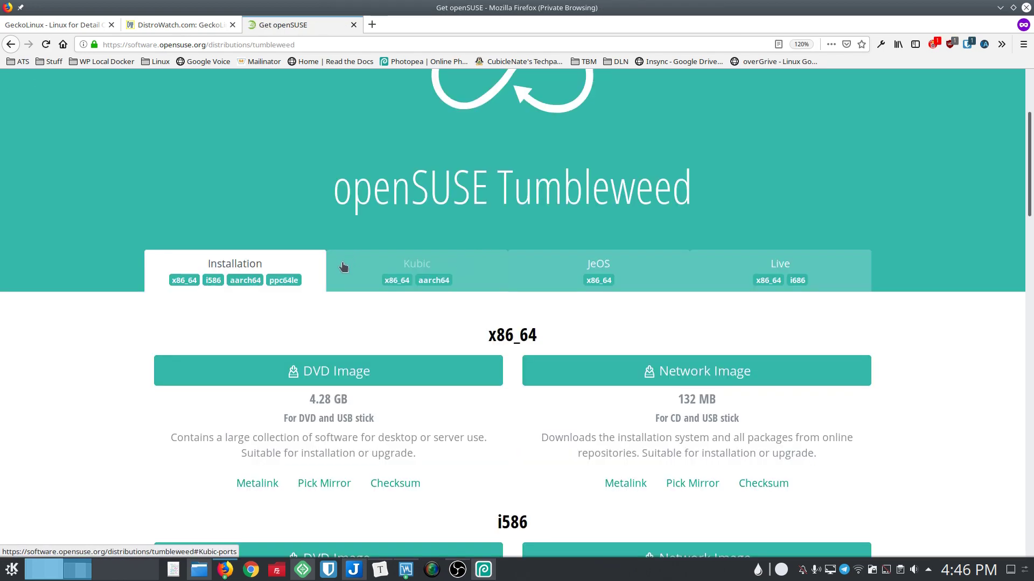
scroll(343, 261, down, 2)
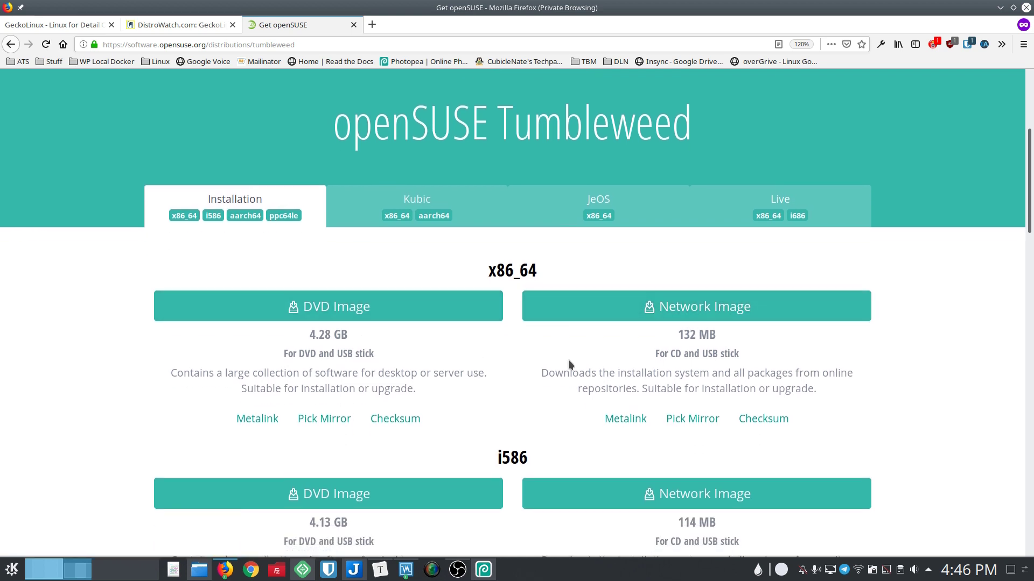
scroll(596, 349, down, 2)
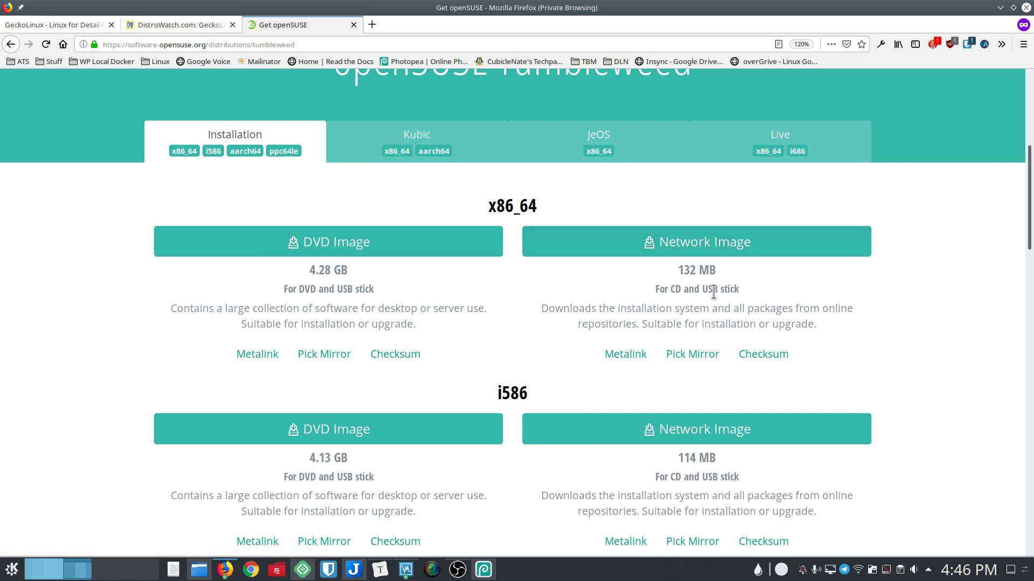
scroll(718, 293, up, 2)
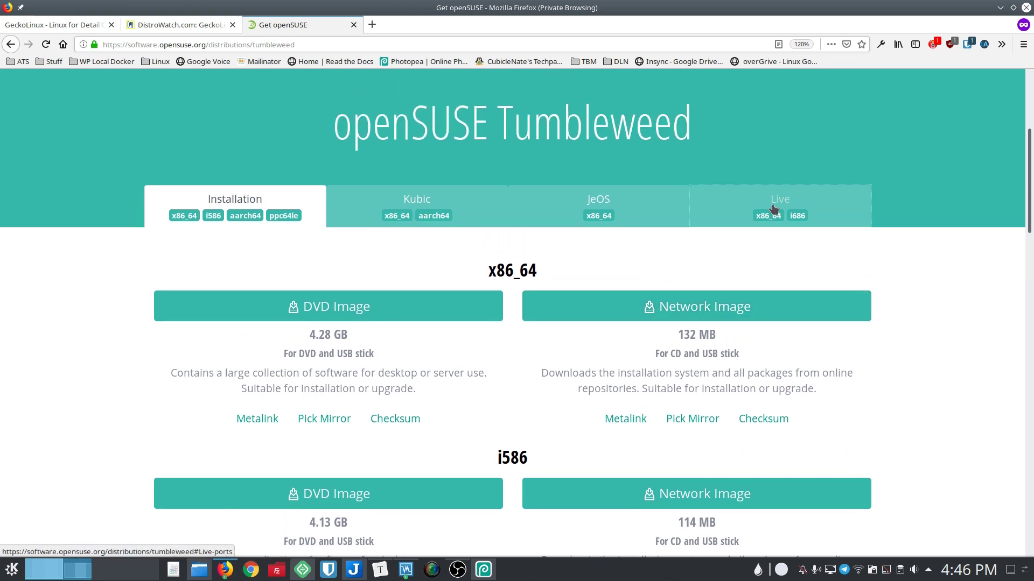
Show Tumbleweed's Live images and review their limitations and the x86_64 and i686 downloads.
click(773, 209)
scroll(124, 307, down, 2)
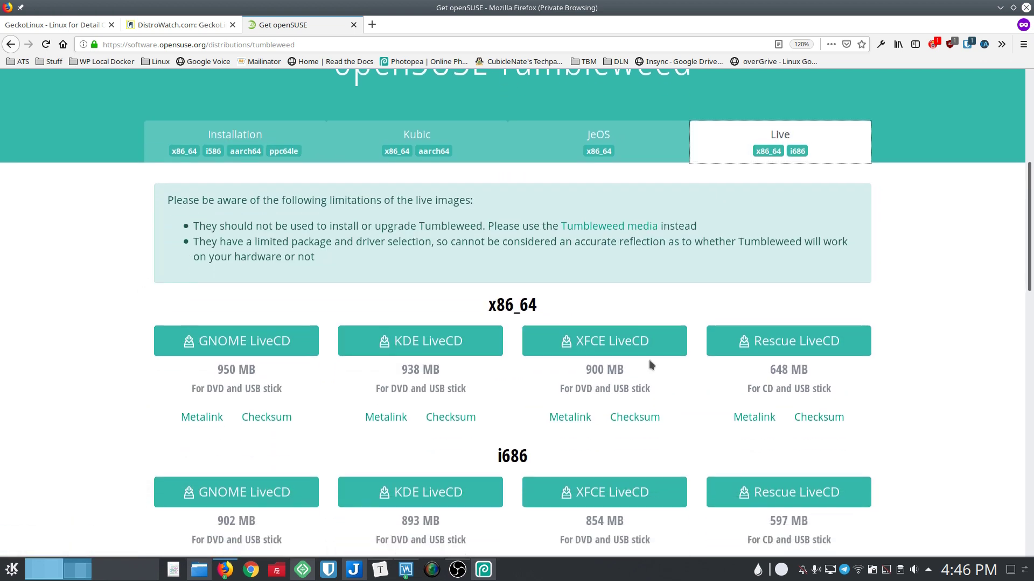
scroll(558, 358, down, 4)
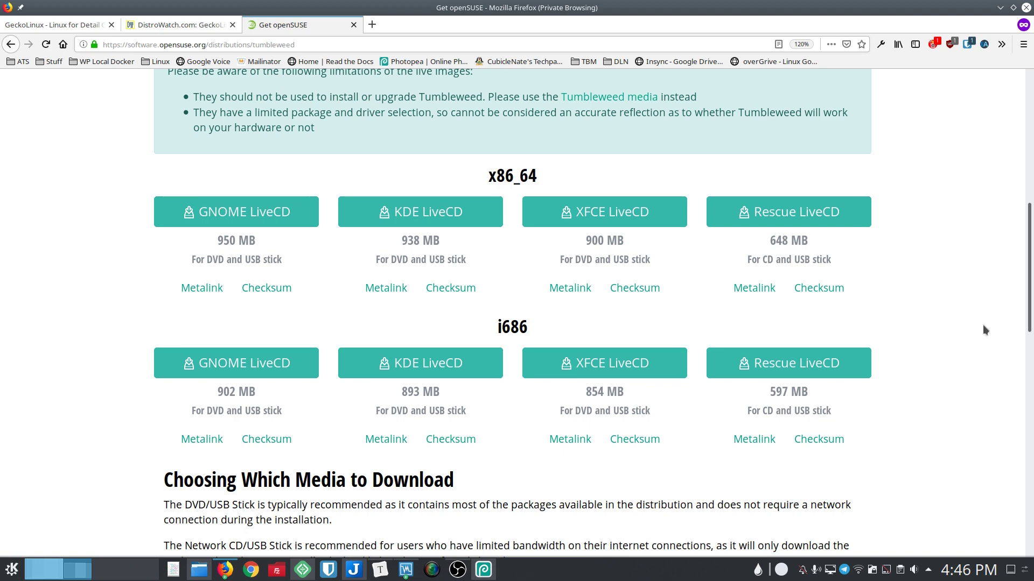
Go back to the openSUSE site, open the Leap 15.1 download page and show its Live images.
key(alt+Left)
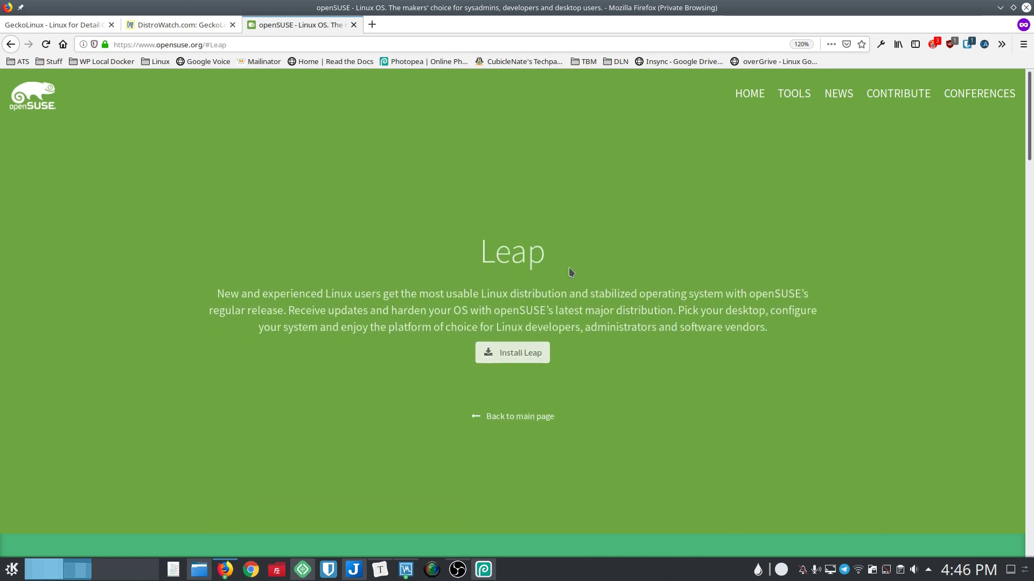
scroll(544, 302, down, 2)
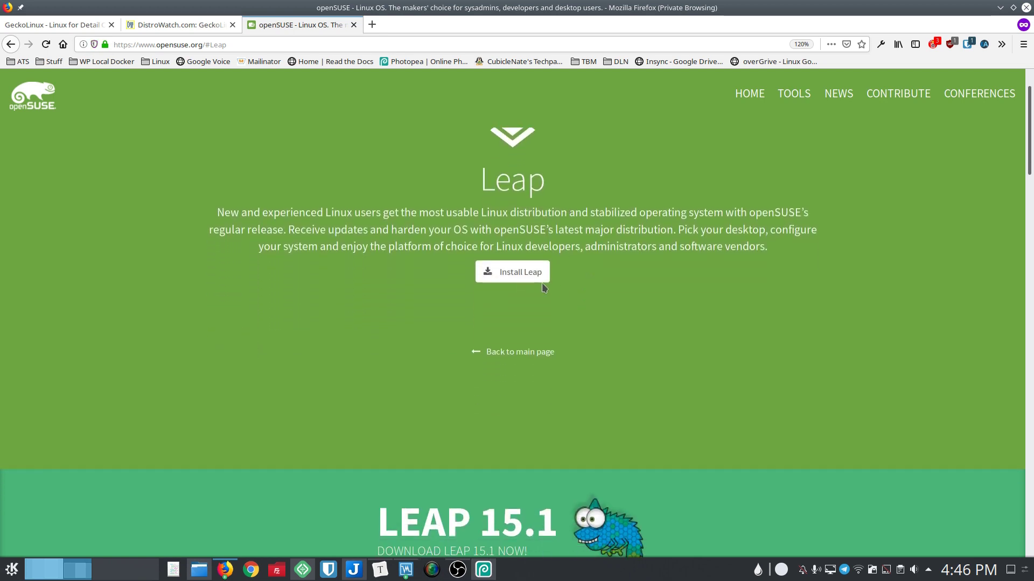
click(520, 275)
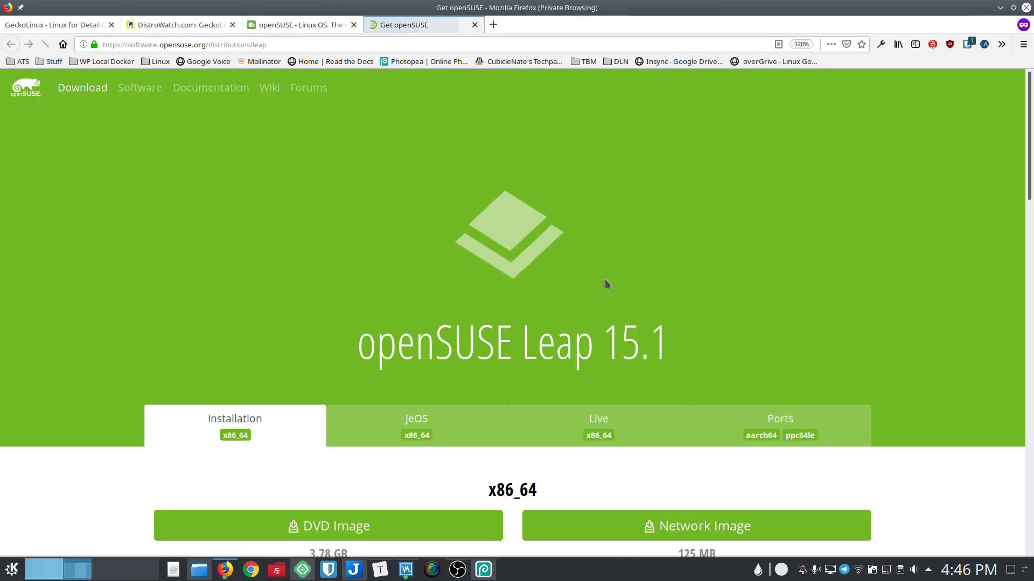
scroll(692, 300, down, 3)
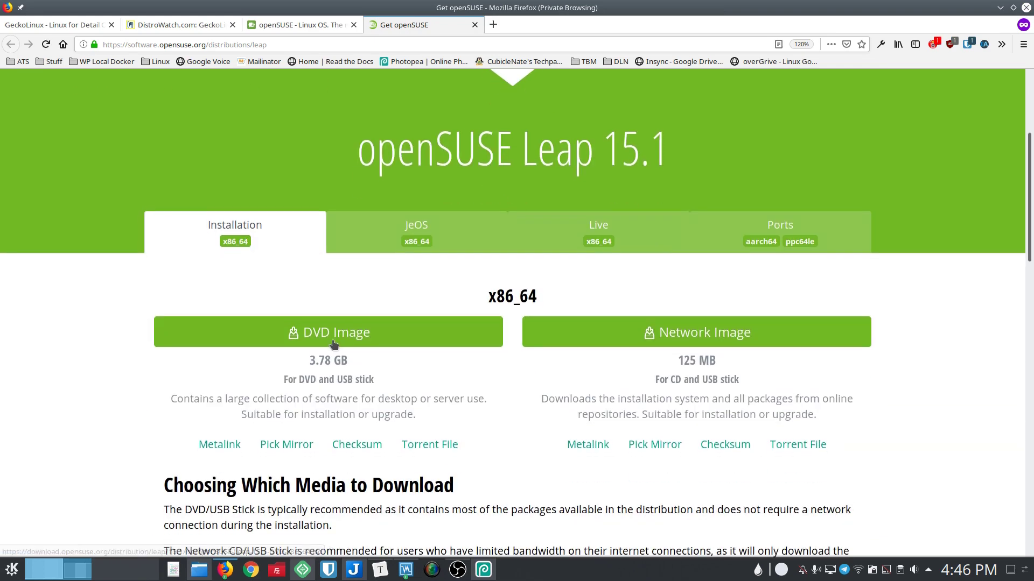
click(604, 249)
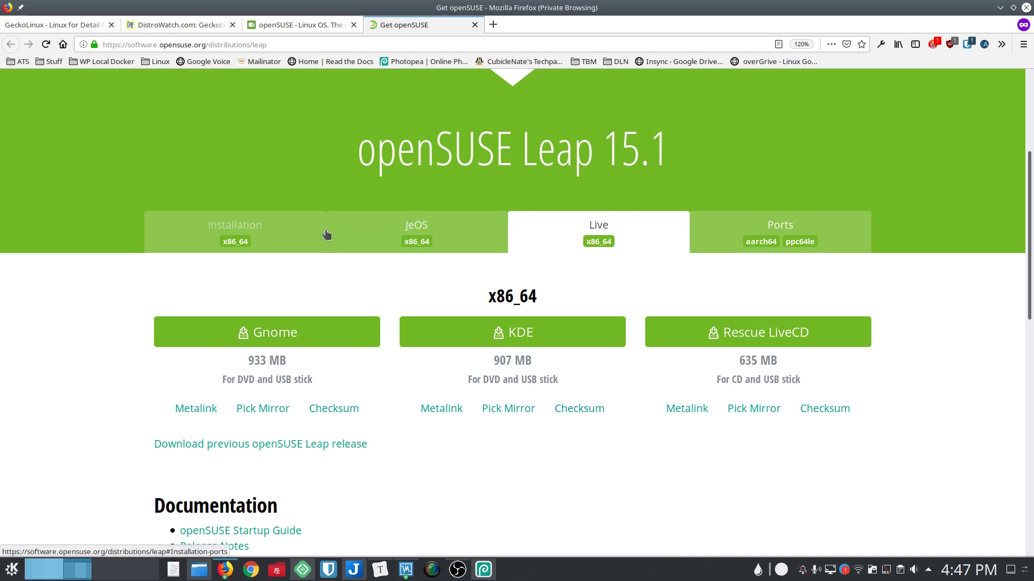
Return to the GeckoLinux site and review how it differs from openSUSE, highlighting "Packman repo" in the list.
click(61, 27)
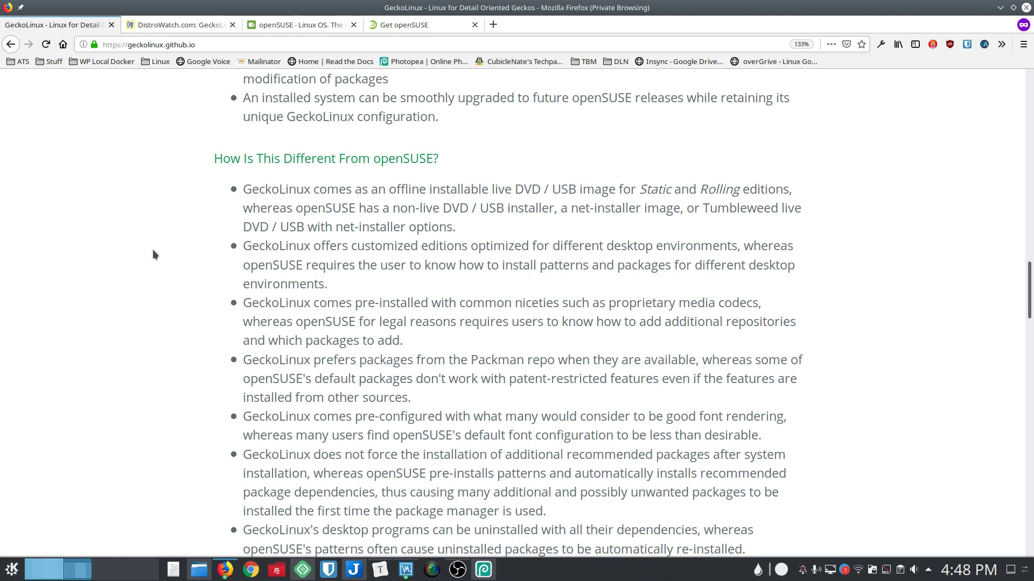
scroll(180, 291, down, 2)
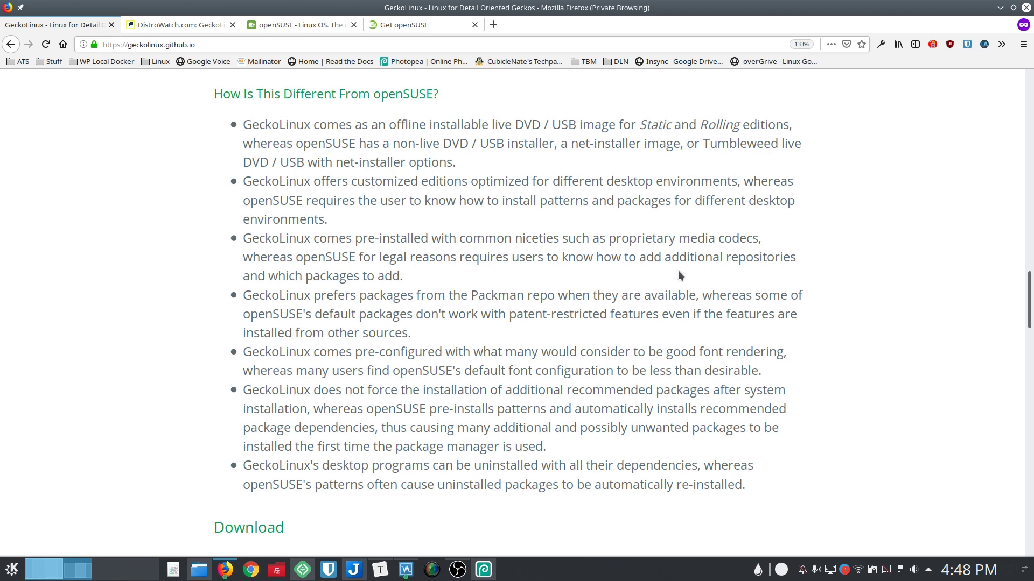
scroll(759, 268, down, 2)
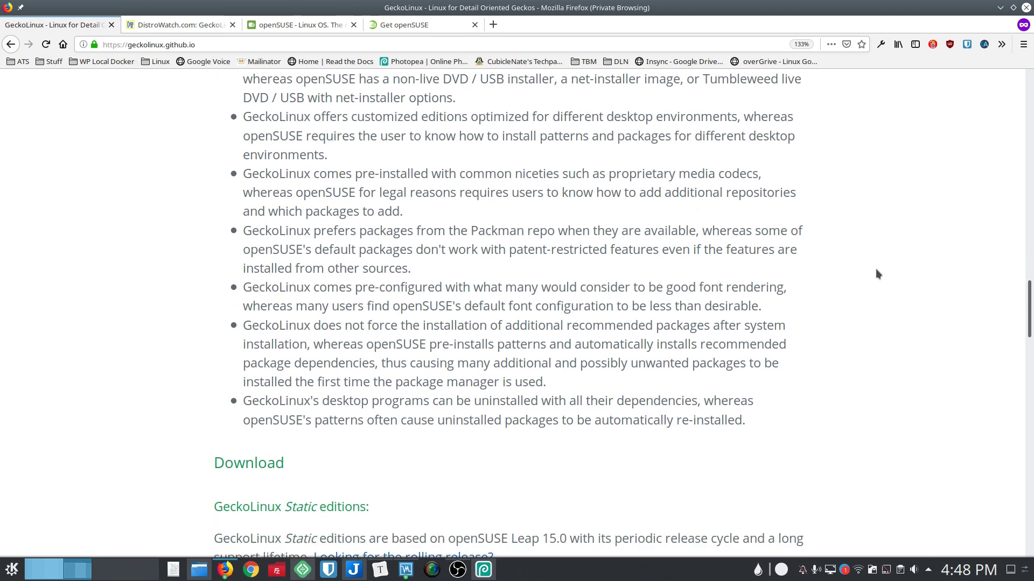
scroll(879, 264, down, 2)
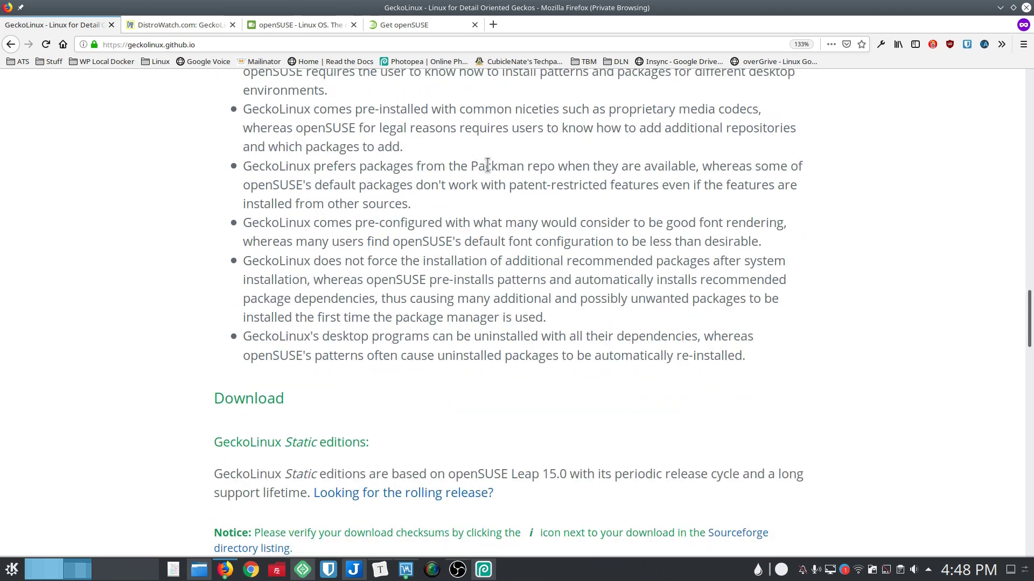
drag(471, 165, 554, 166)
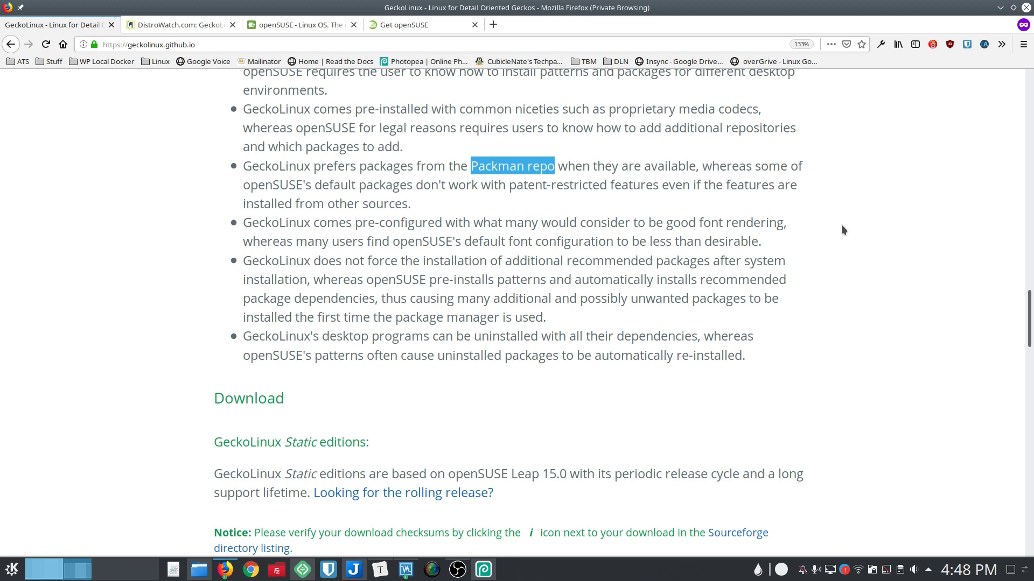
scroll(872, 219, down, 2)
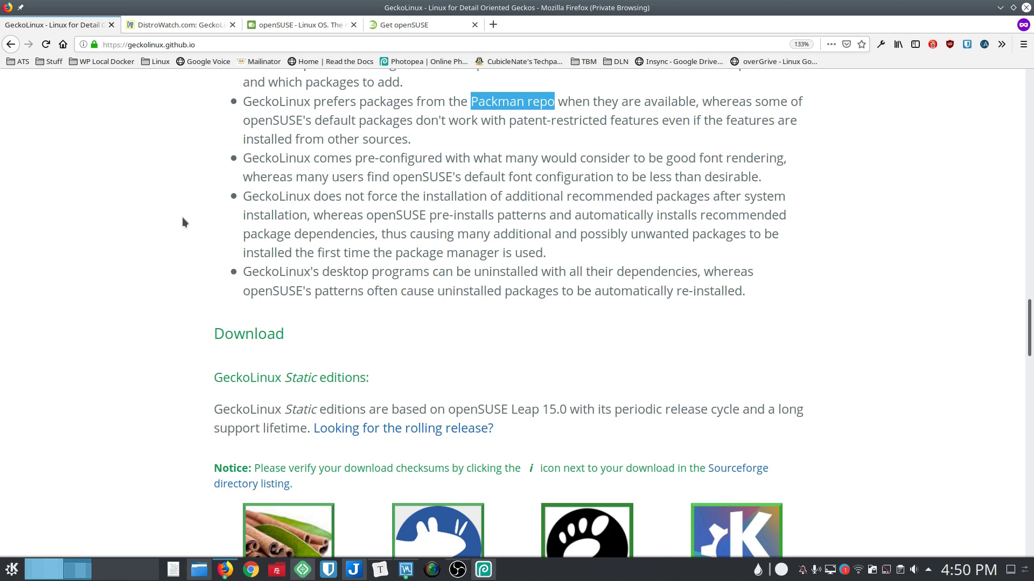
Review the GeckoLinux Static, Rolling and NEXT editions in the site's Download section.
scroll(182, 218, down, 5)
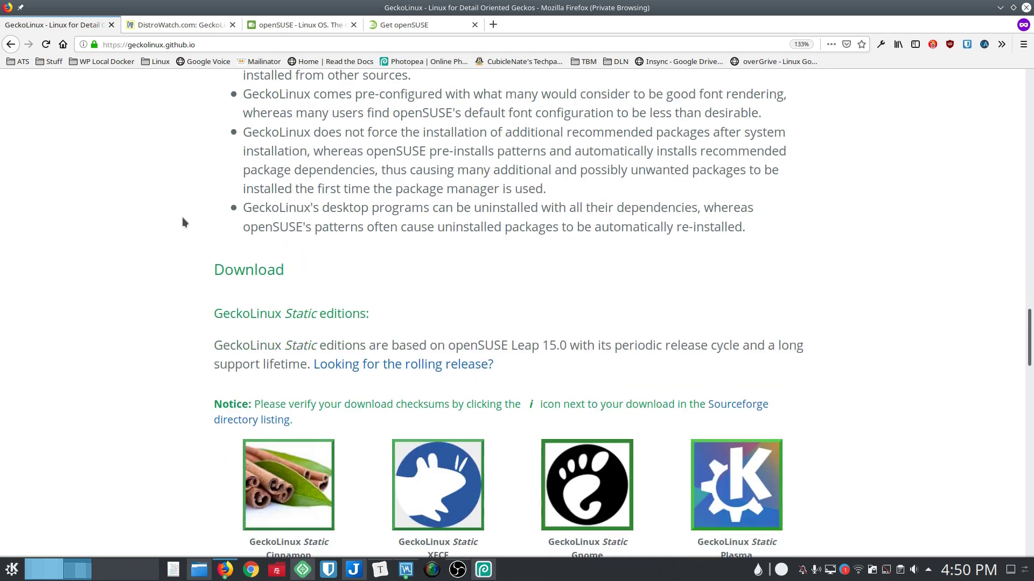
scroll(163, 247, down, 3)
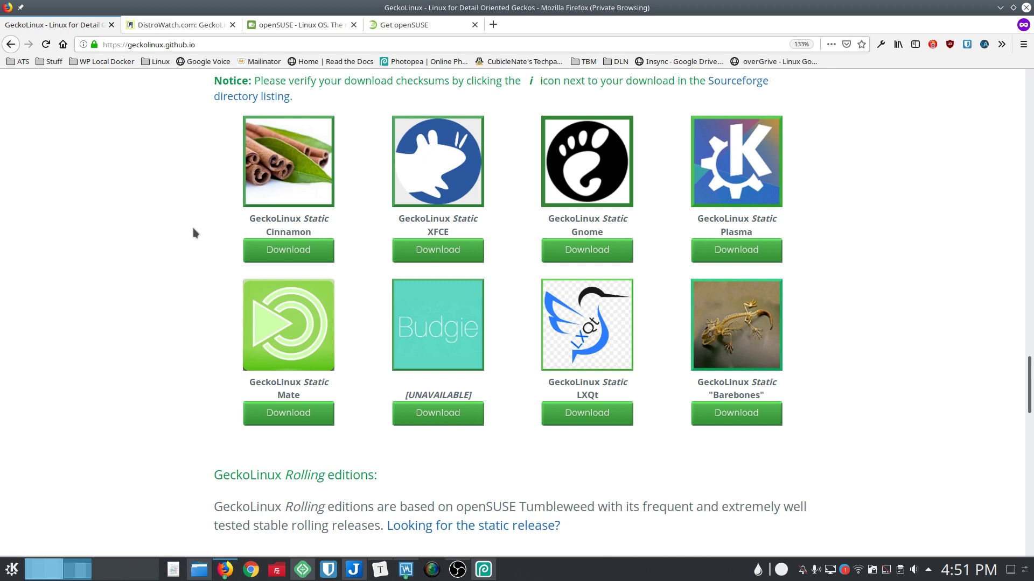
scroll(160, 295, up, 4)
scroll(121, 267, down, 6)
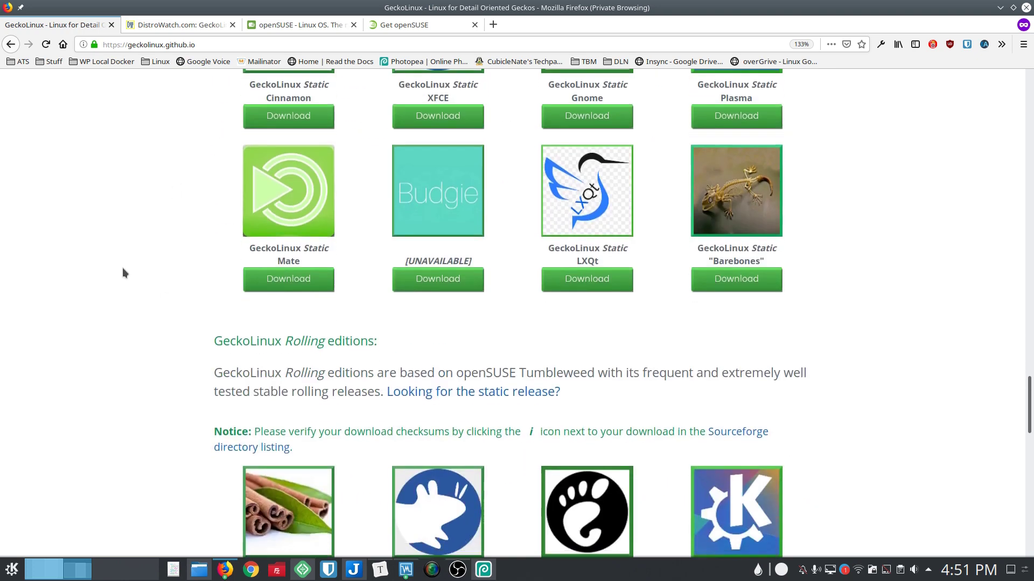
scroll(123, 272, down, 5)
scroll(147, 211, down, 8)
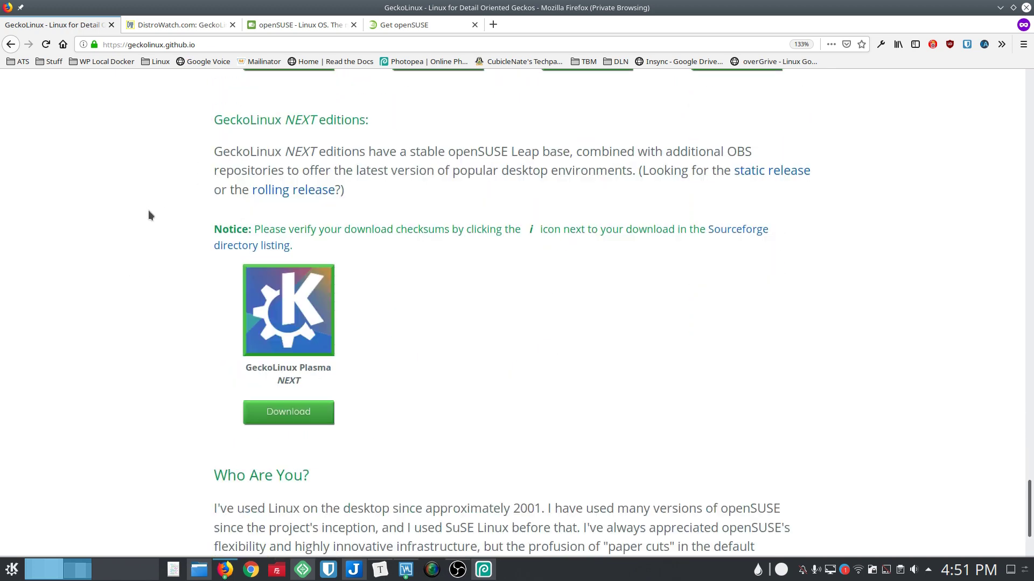
scroll(151, 241, up, 8)
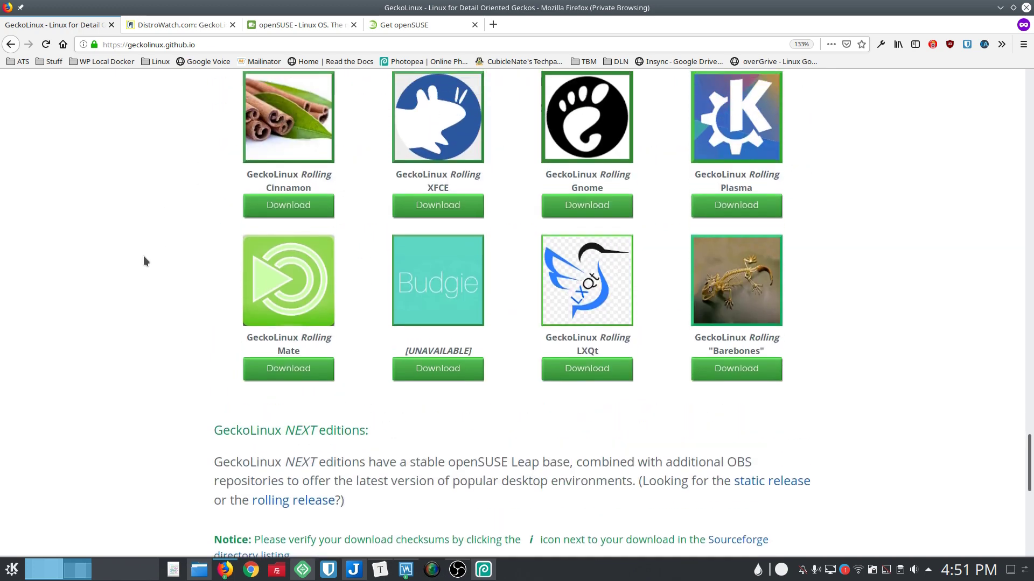
Check the ISO download offered for the GeckoLinux Rolling Cinnamon edition and cancel saving the file.
scroll(143, 256, up, 2)
click(293, 290)
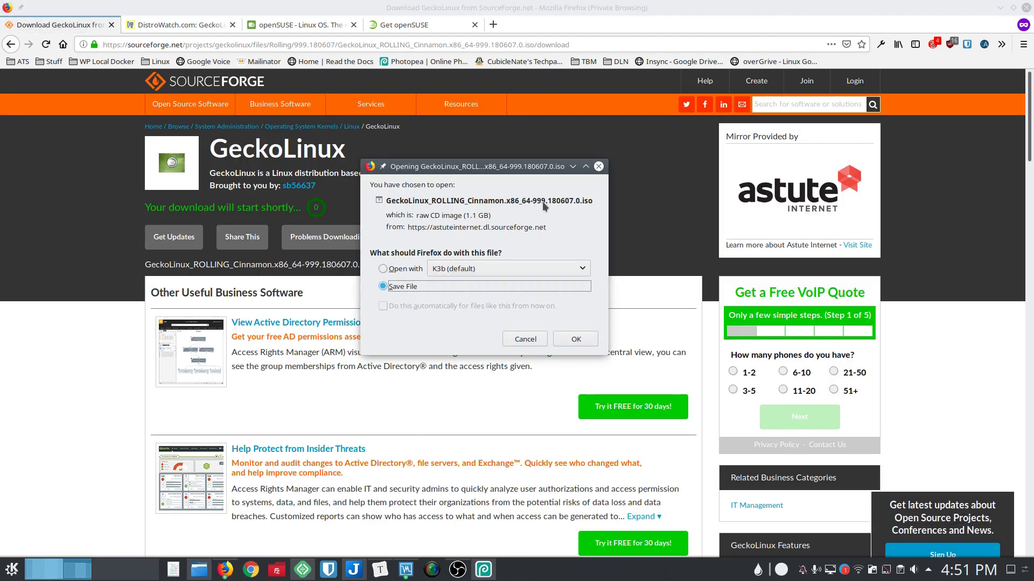
click(533, 341)
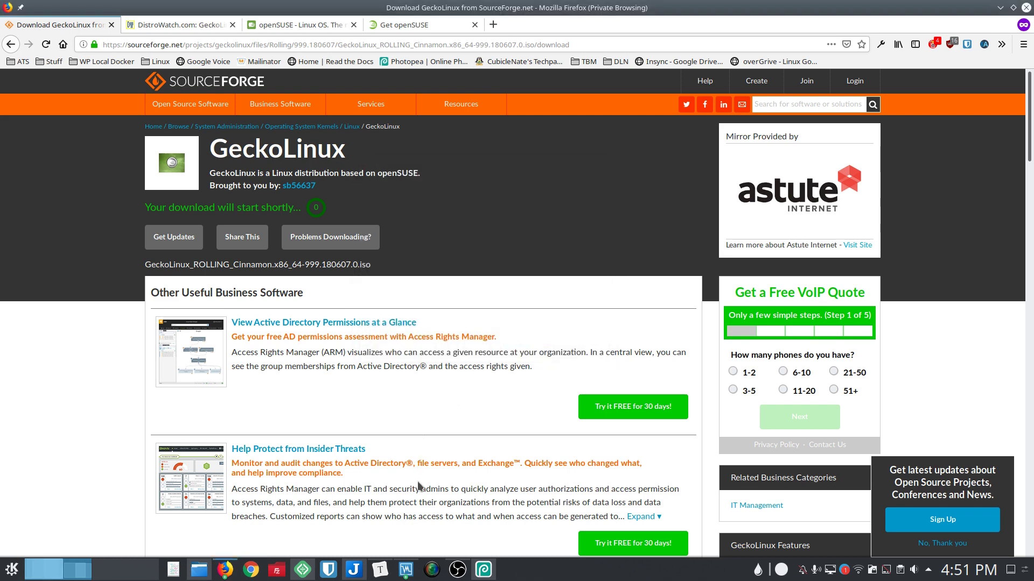
Switch to the Gecko Linux Cinnamon virtual machine in VirtualBox and take a first look at its application menu.
mouse_move(407, 574)
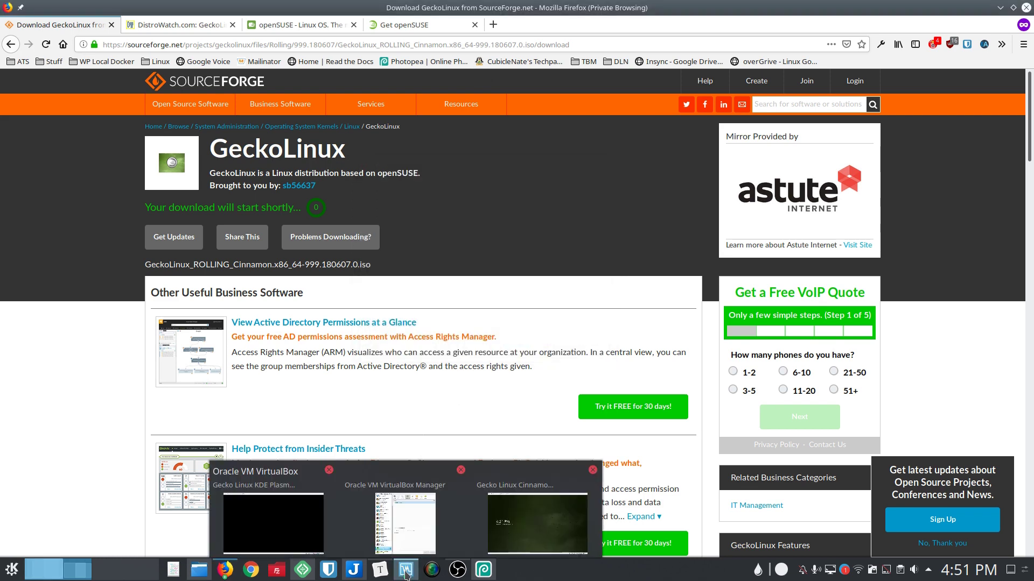
click(473, 517)
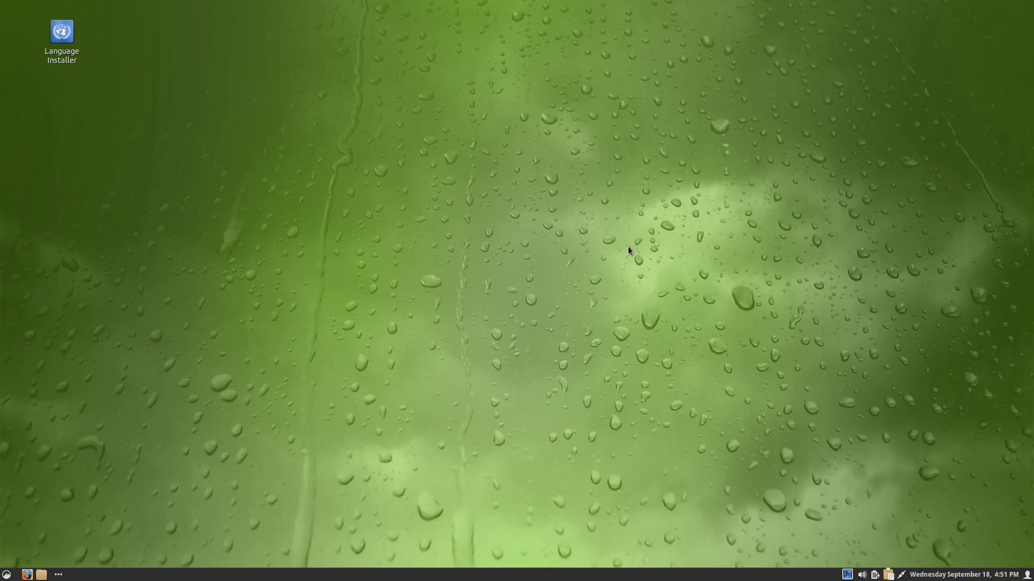
click(6, 575)
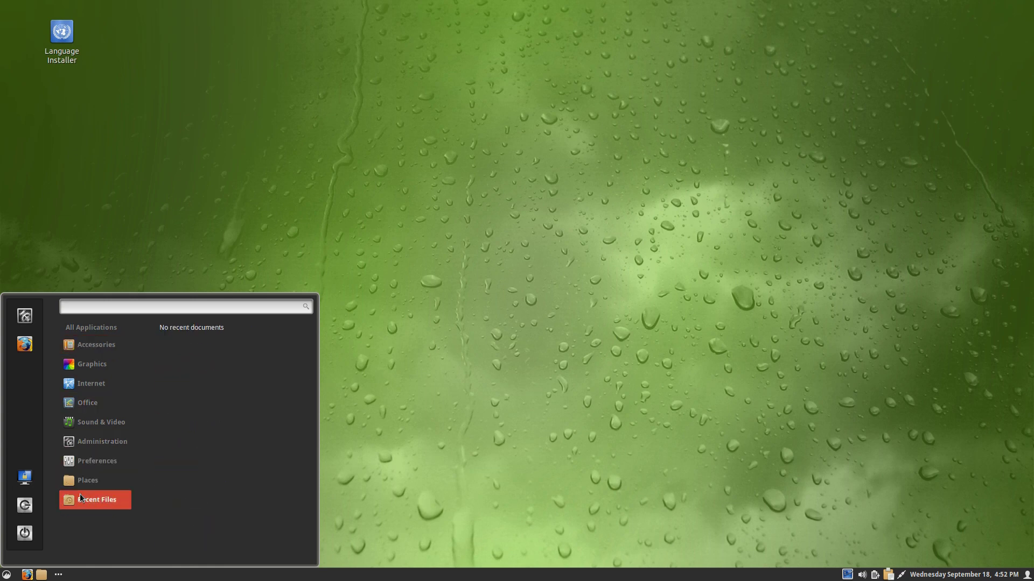
click(454, 276)
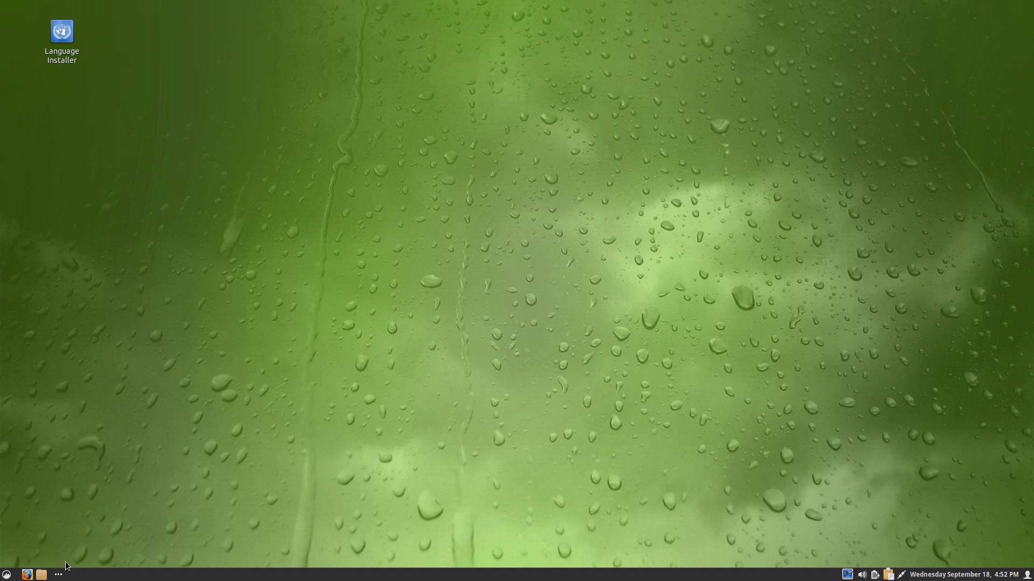
Examine the installed programs in the application menu, covering Accessories, Graphics, Internet, Office, Sound & Video and Administration.
click(6, 575)
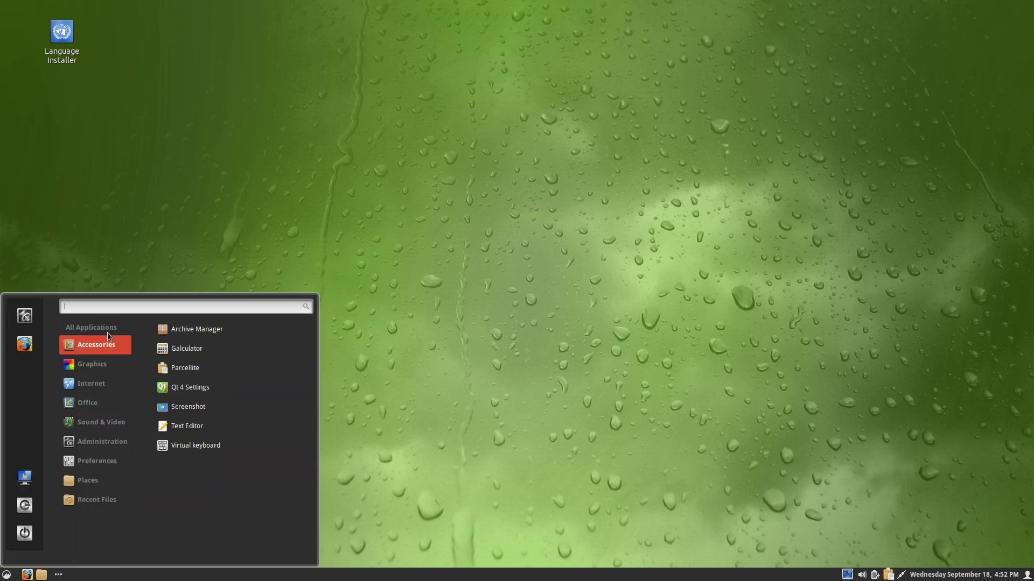
mouse_move(108, 344)
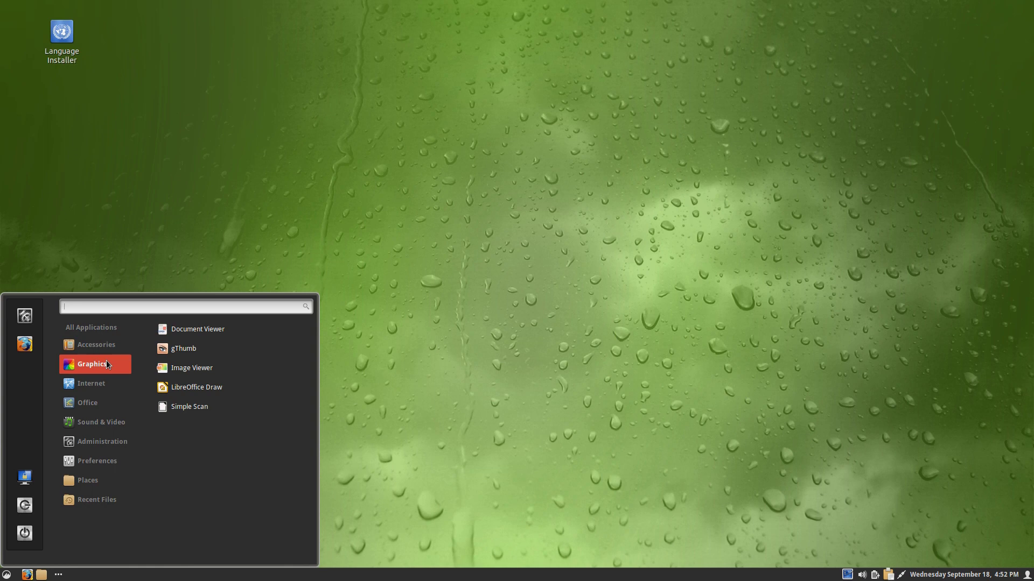
mouse_move(95, 380)
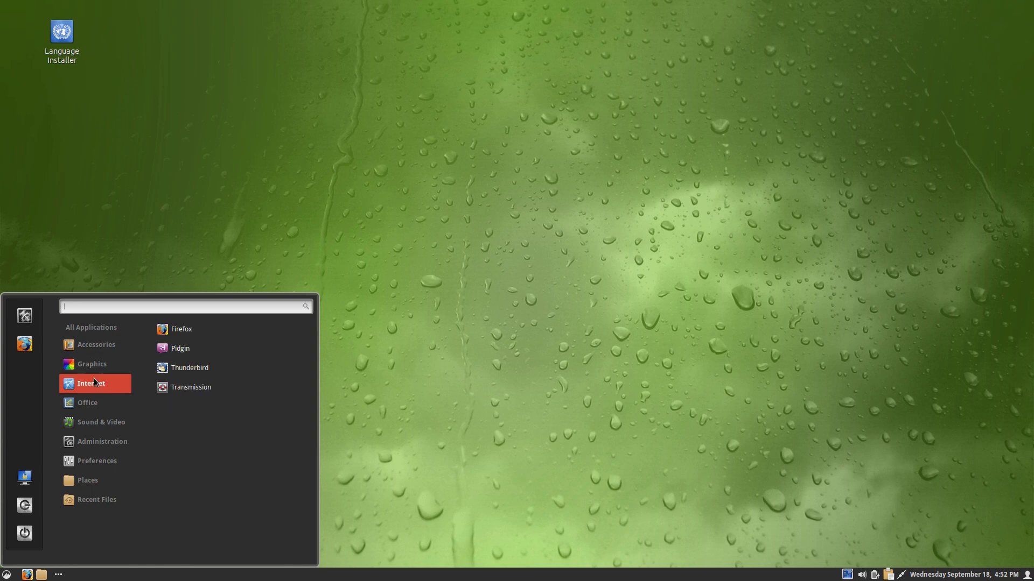
mouse_move(91, 400)
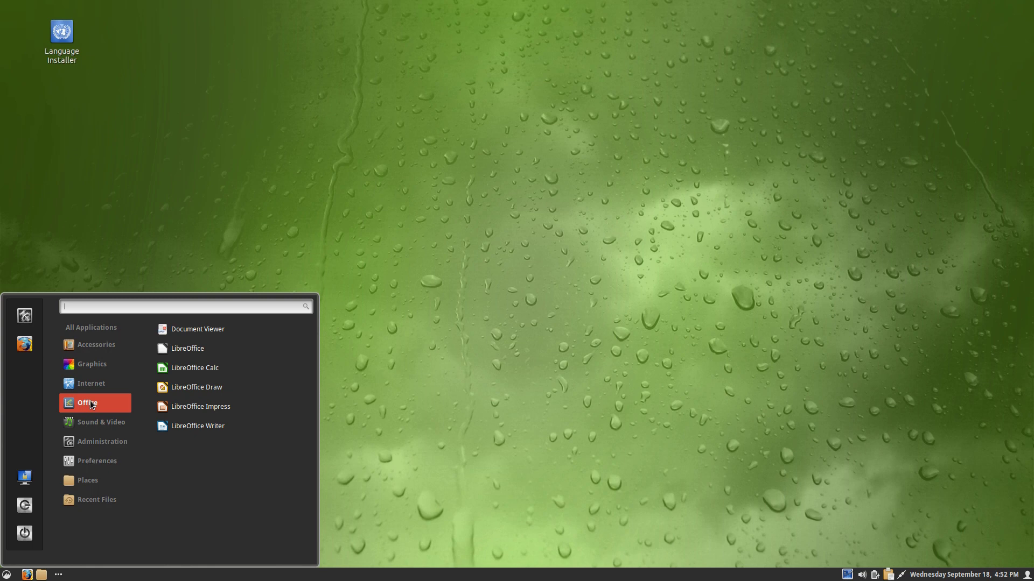
mouse_move(89, 422)
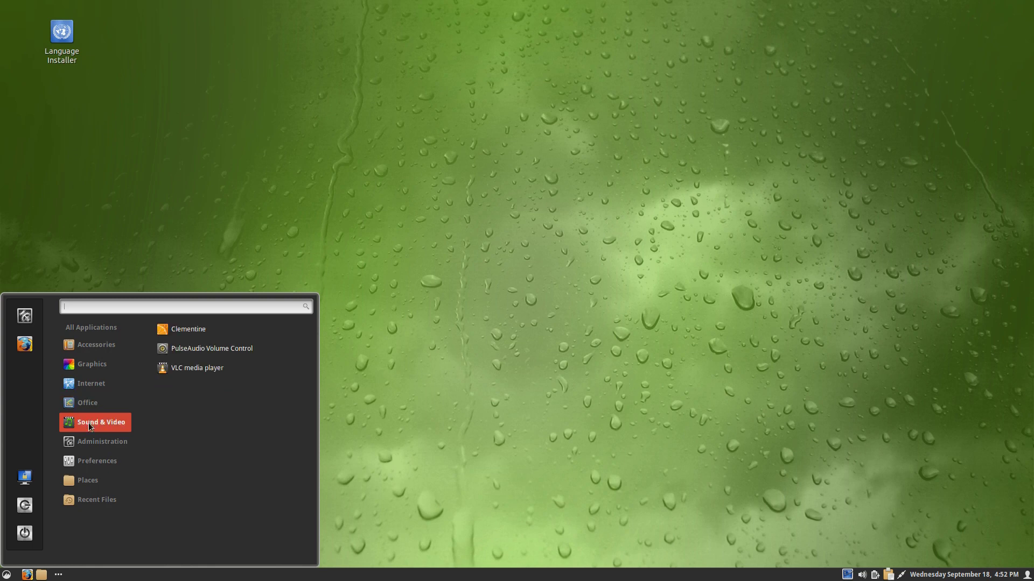
mouse_move(90, 441)
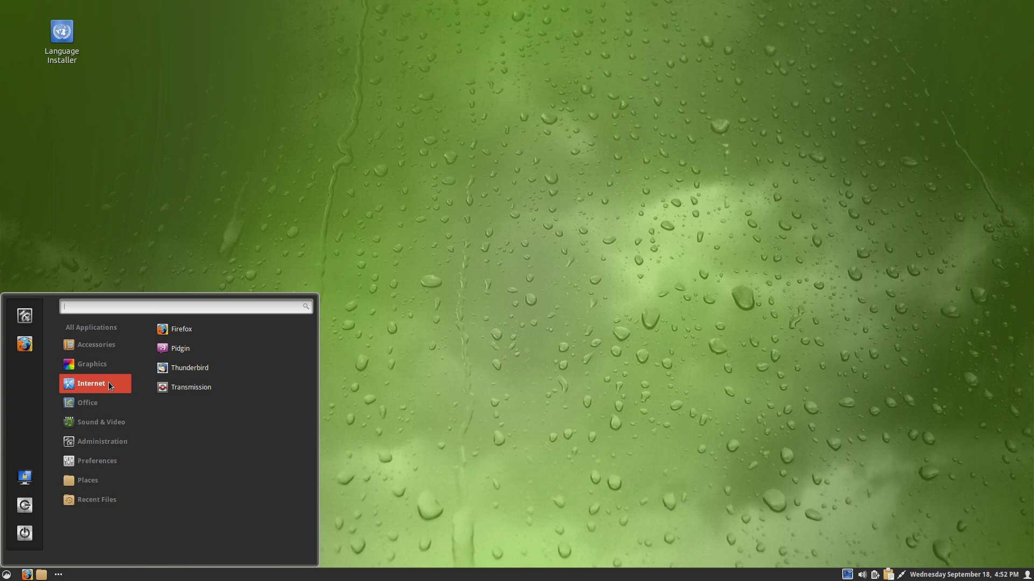
mouse_move(92, 328)
click(282, 254)
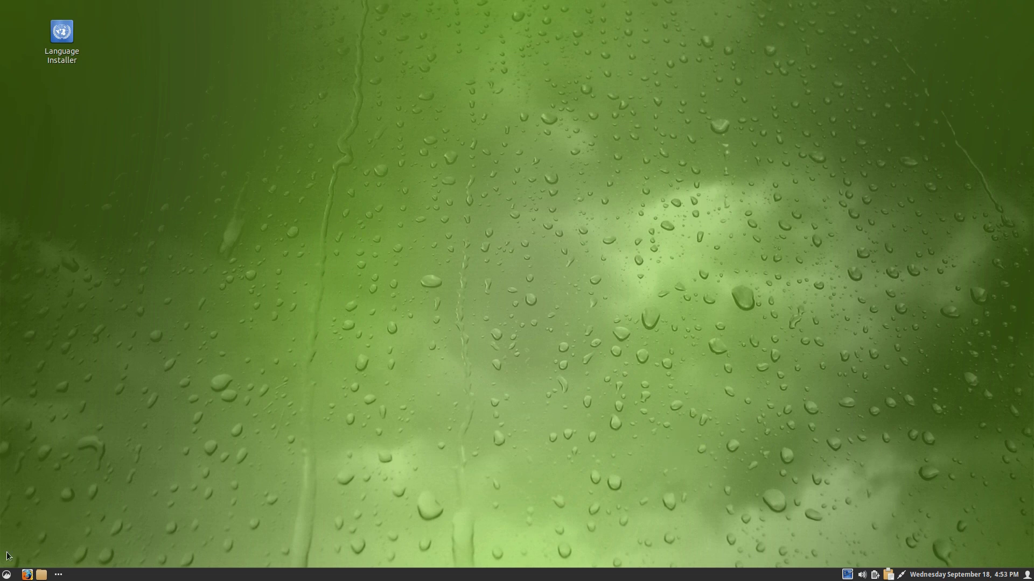
Find YaST by searching the installed applications for "yast" and launch it, authenticating with the root password.
click(7, 574)
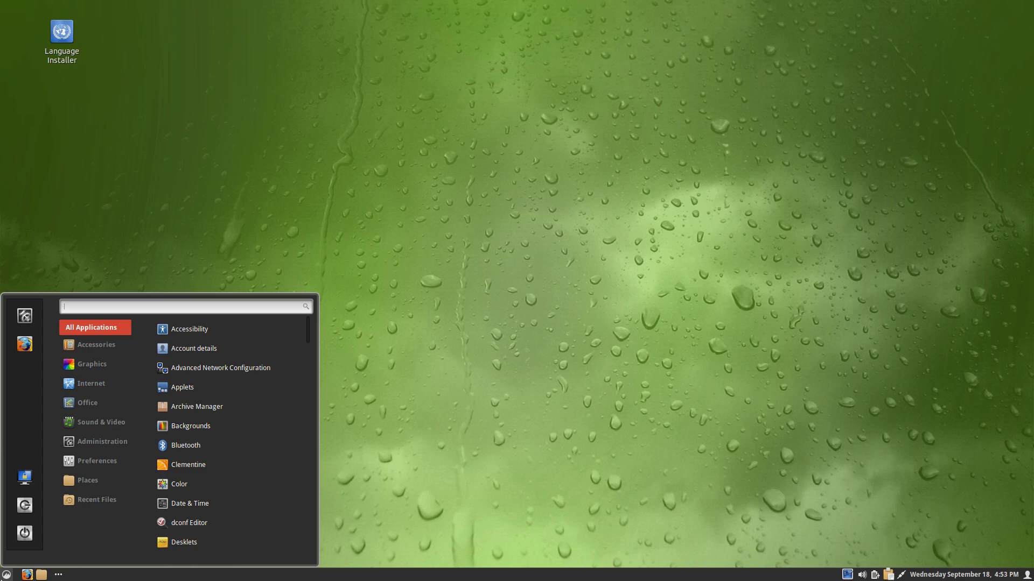
text(yast)
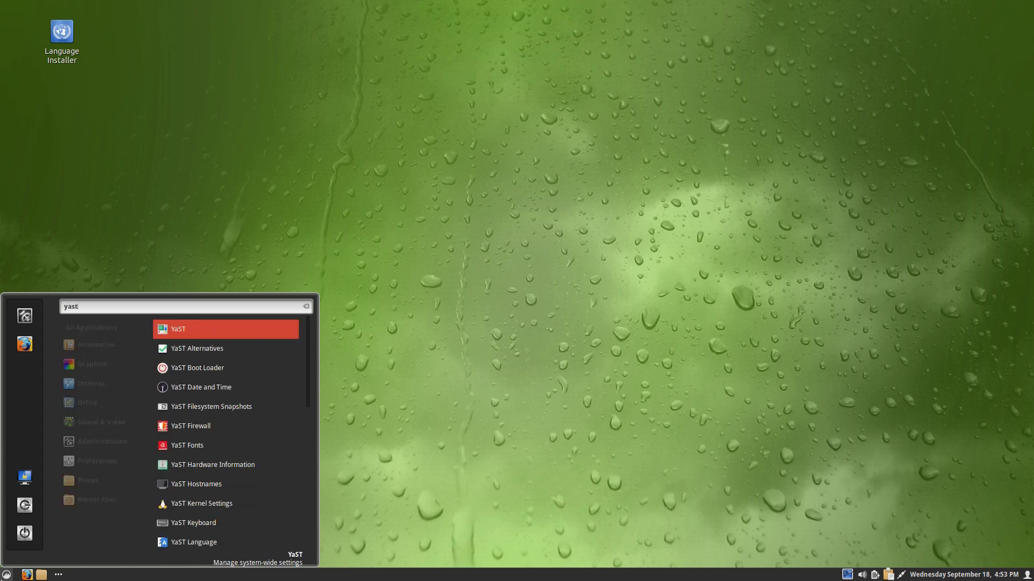
key(Return)
text(•)
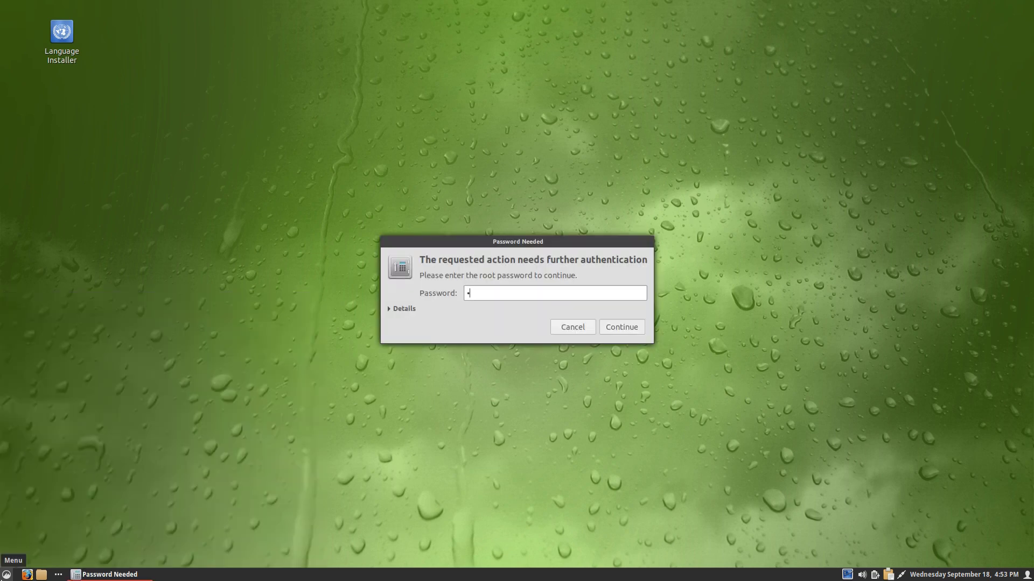
text(••••••)
key(Return)
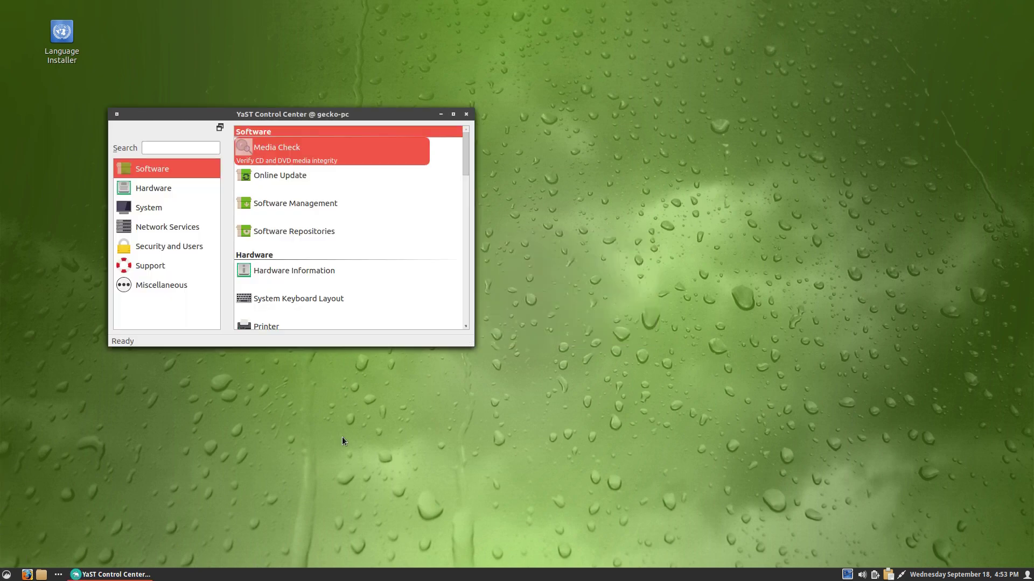
Enlarge the YaST Control Center window, then open System Keyboard Layout to inspect its options and close it unchanged.
drag(469, 341, 725, 490)
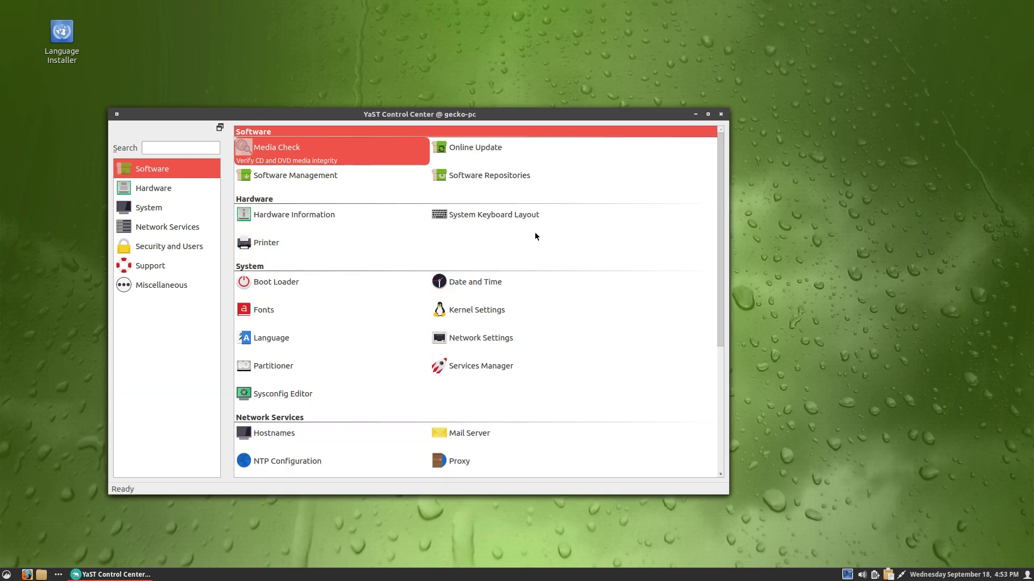
click(522, 216)
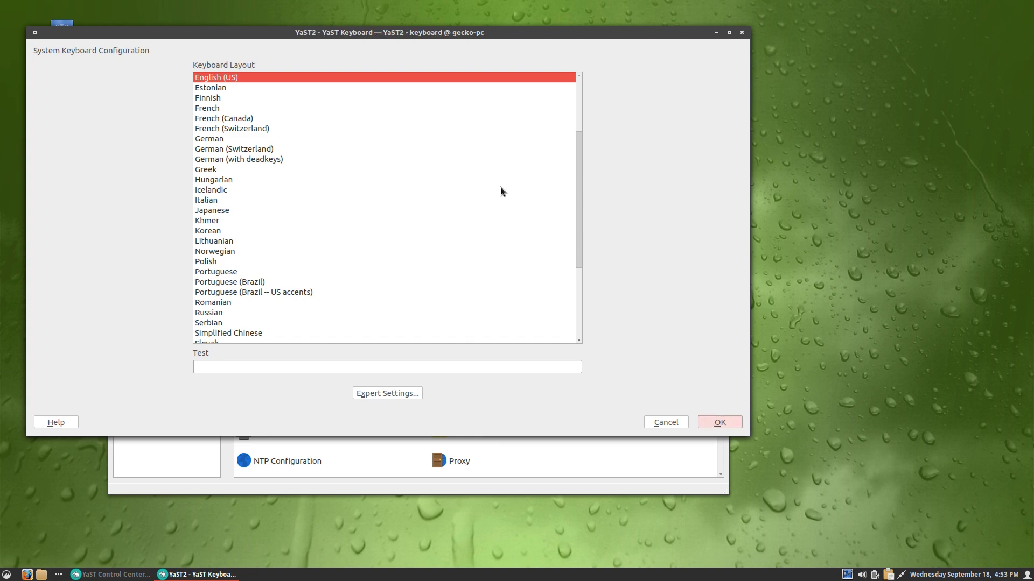
click(741, 34)
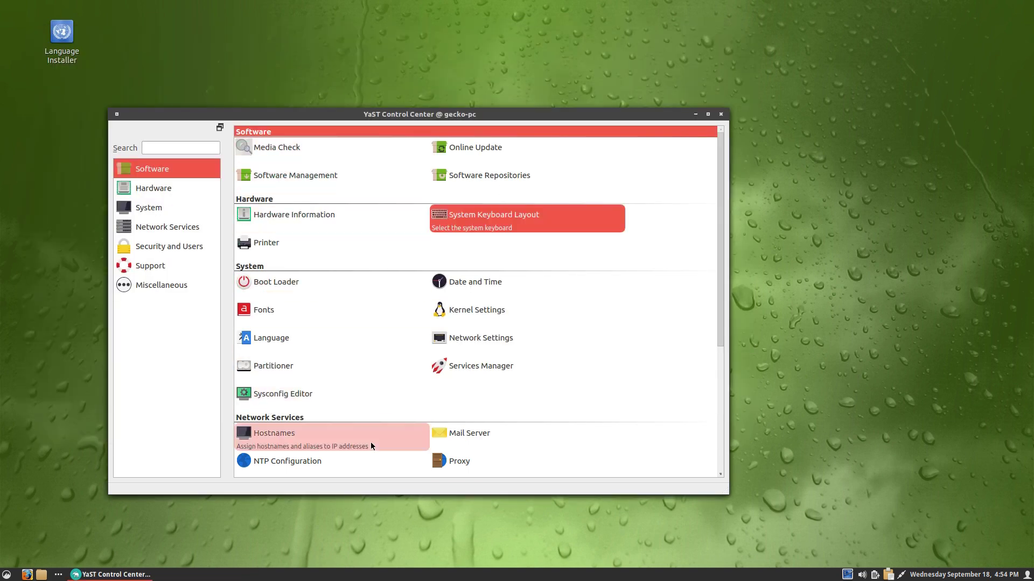
Inspect the Kernel Settings module in YaST without changing anything, then close the YaST Control Center.
drag(721, 272, 721, 221)
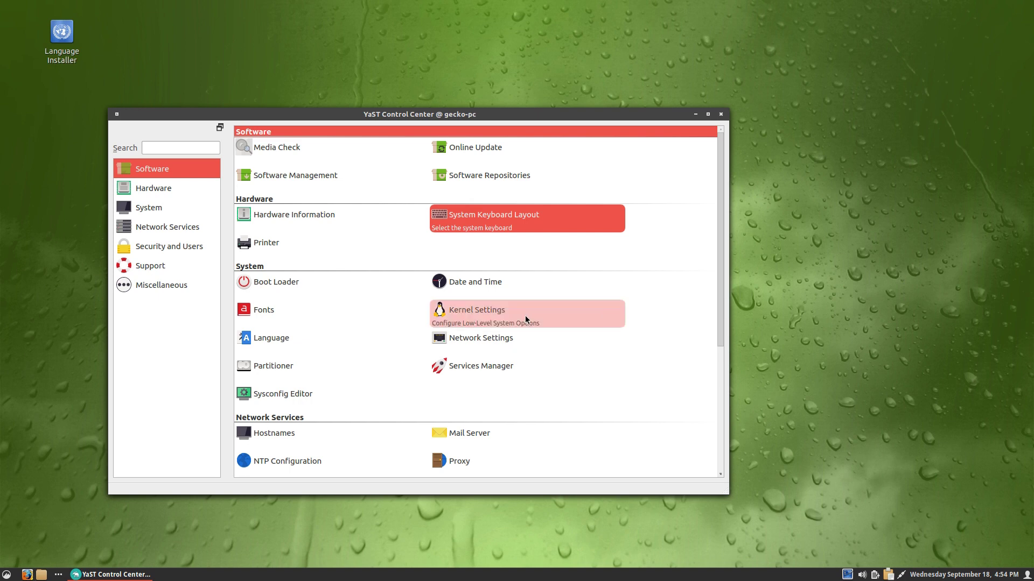
click(501, 319)
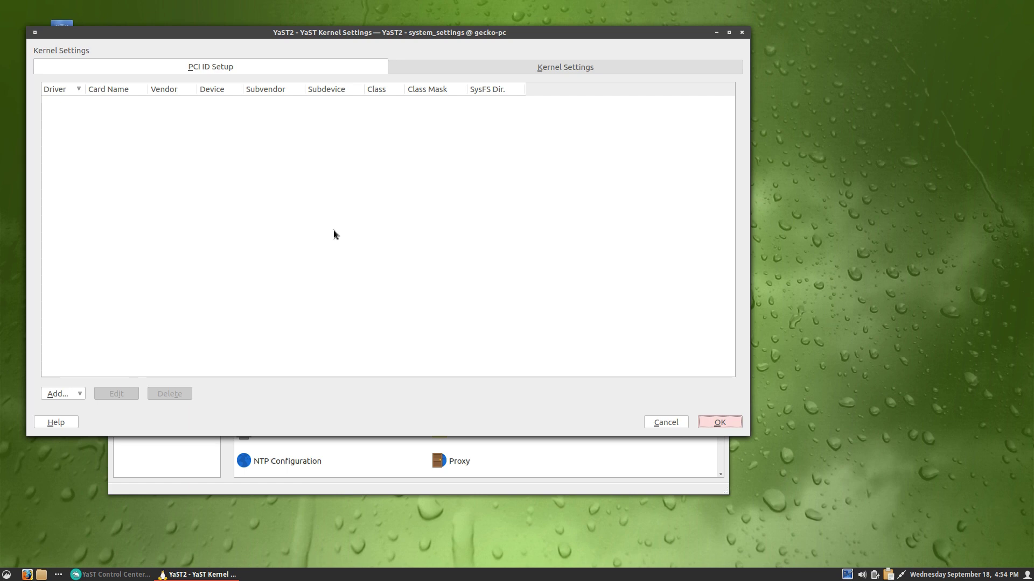
key(Escape)
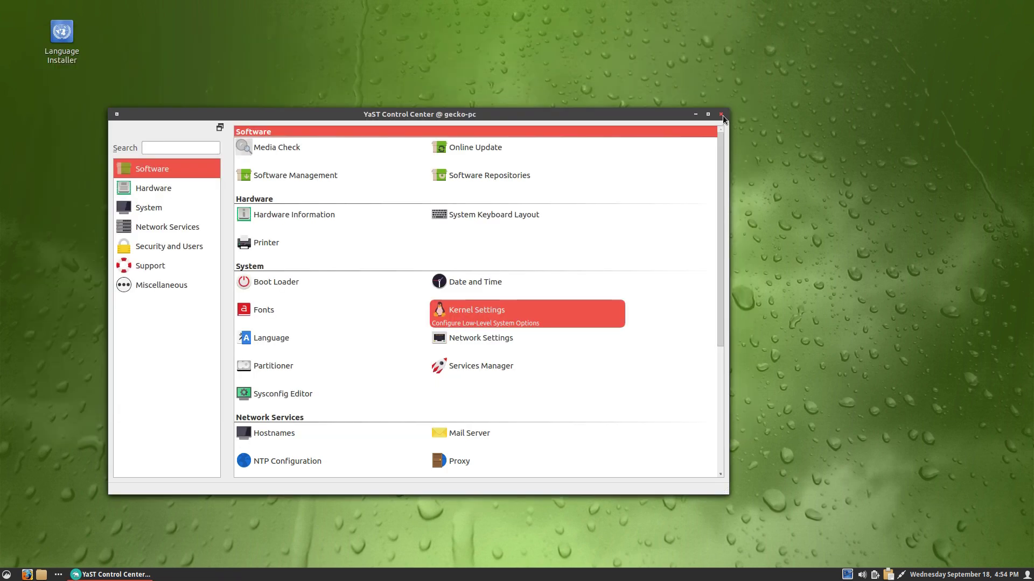
click(722, 115)
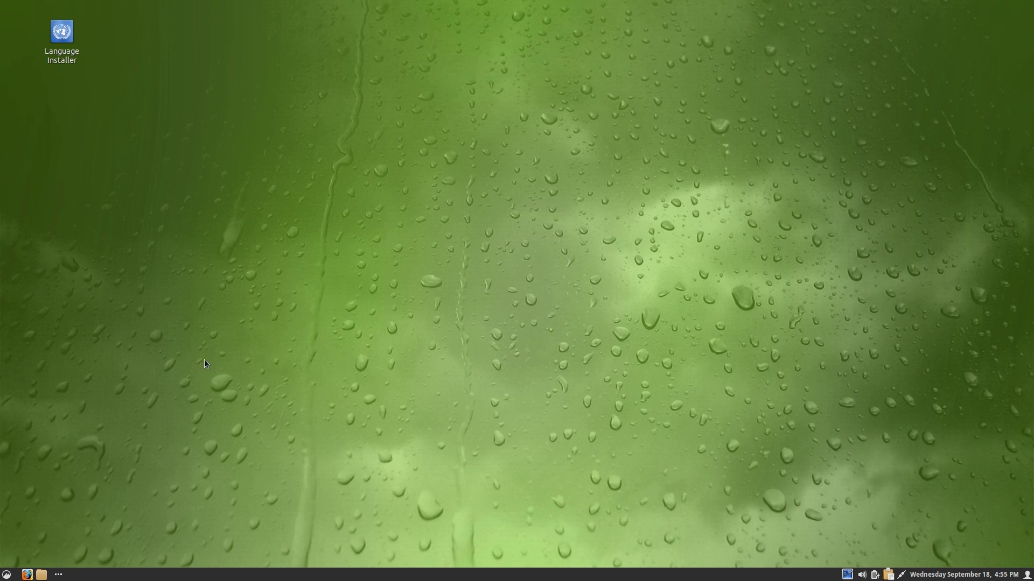
Browse the full list of installed applications in the Cinnamon application menu, then close the menu.
click(6, 575)
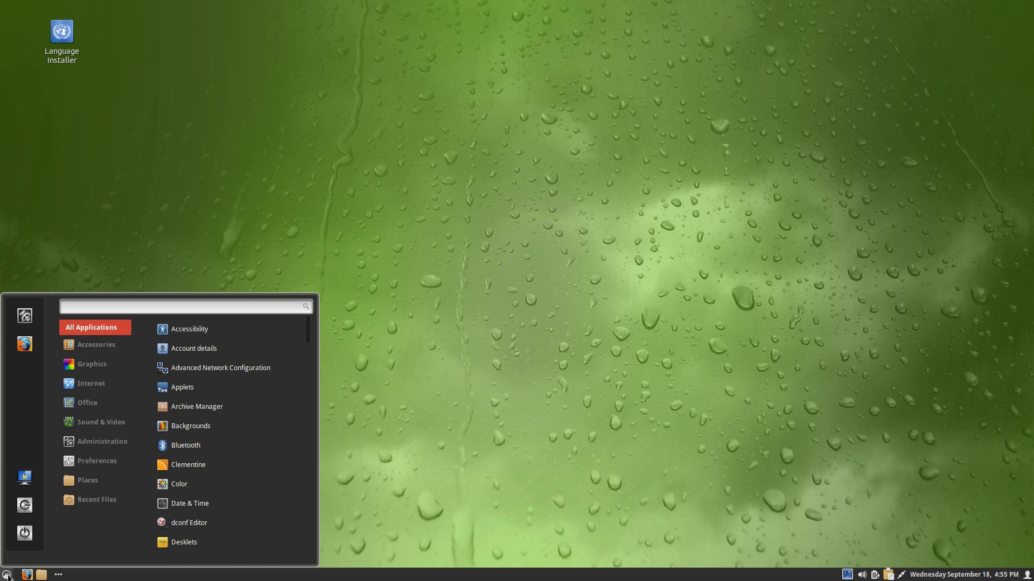
scroll(242, 387, down, 4)
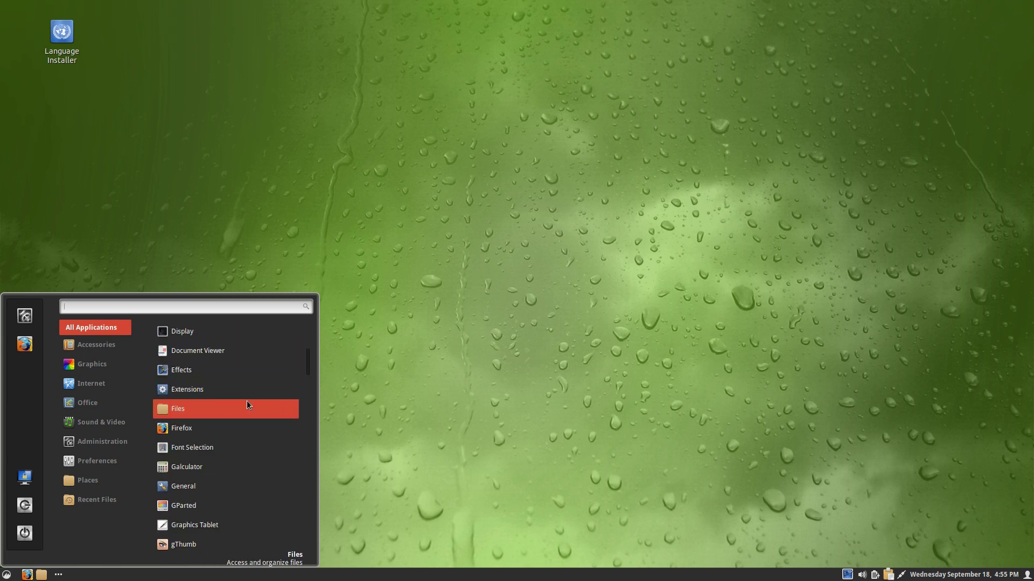
scroll(245, 404, down, 12)
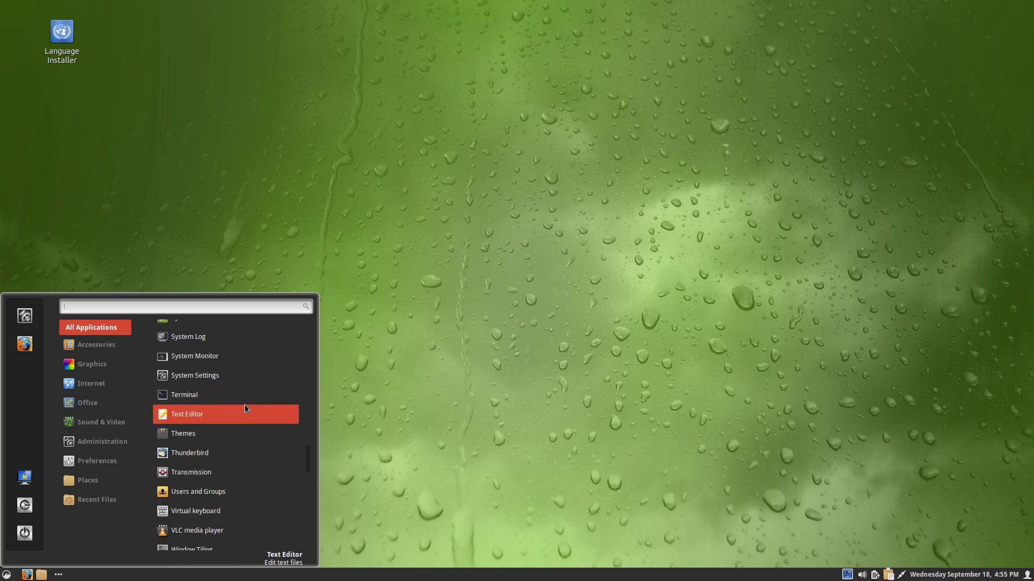
scroll(245, 405, up, 3)
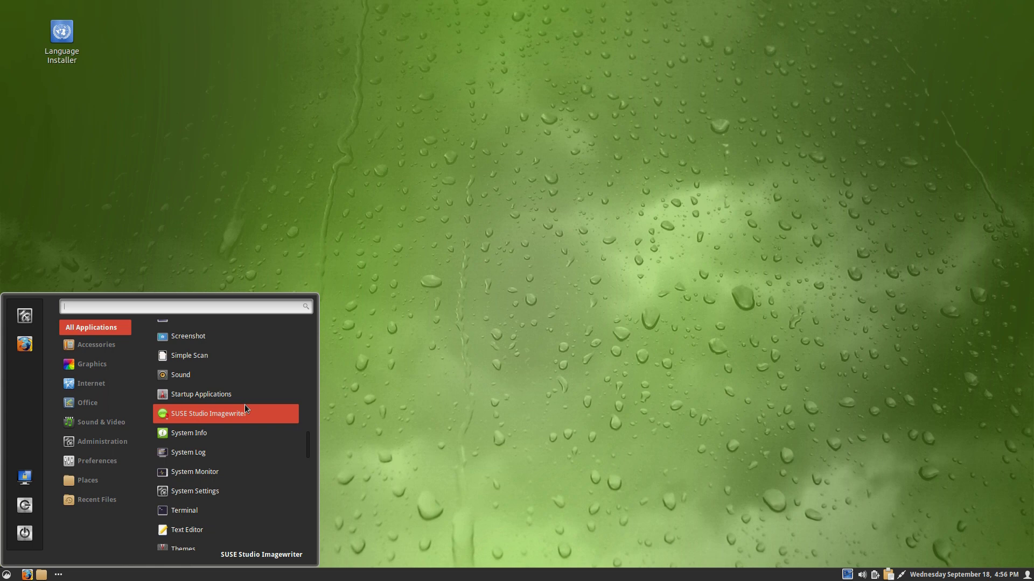
click(584, 337)
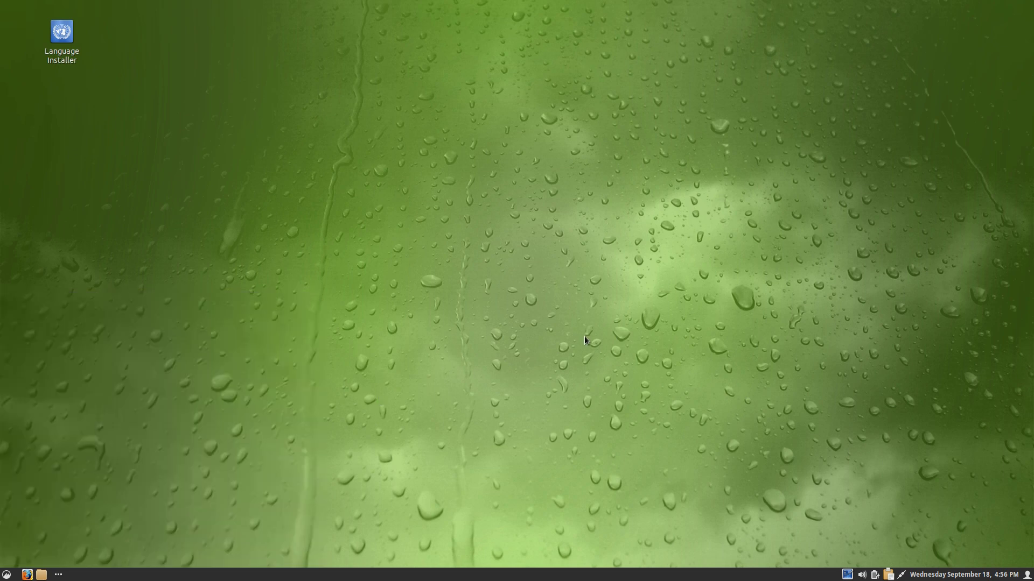
Exit the virtual machine's full-screen view, switch to Firefox and return to the beginning of the GeckoLinux homepage.
key(ctrl+f)
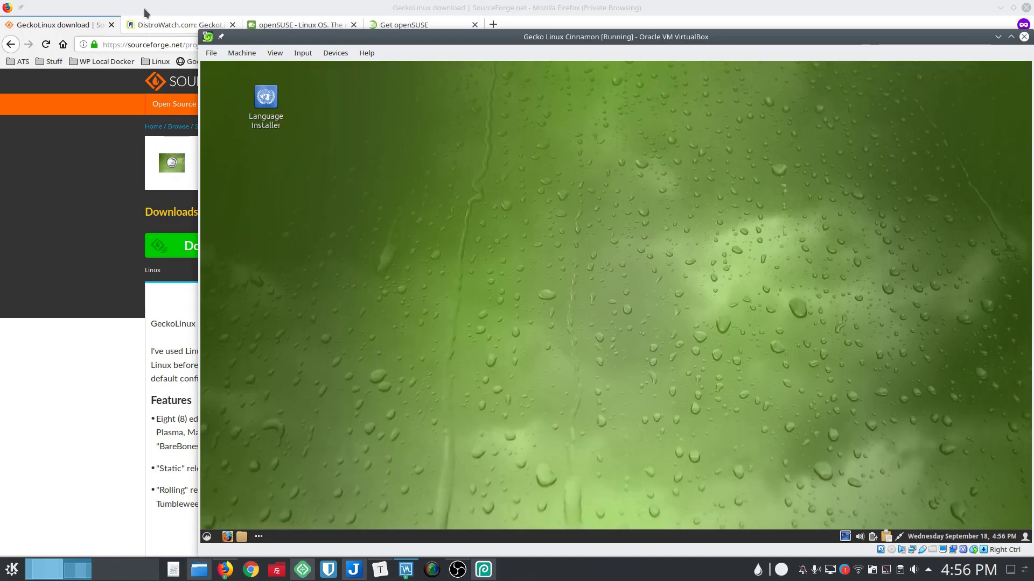
click(146, 11)
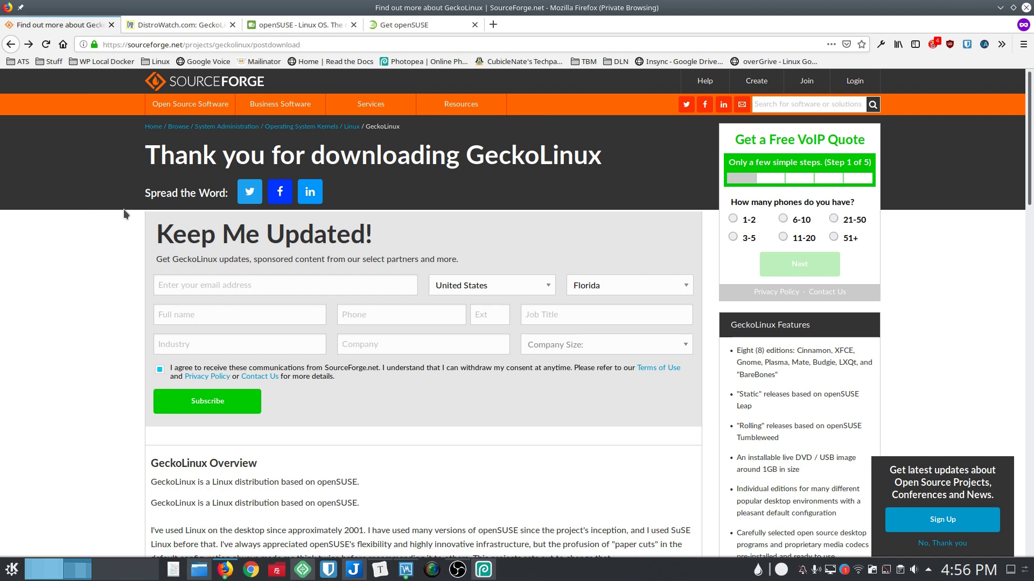
key(alt+Left)
key(alt+Left)
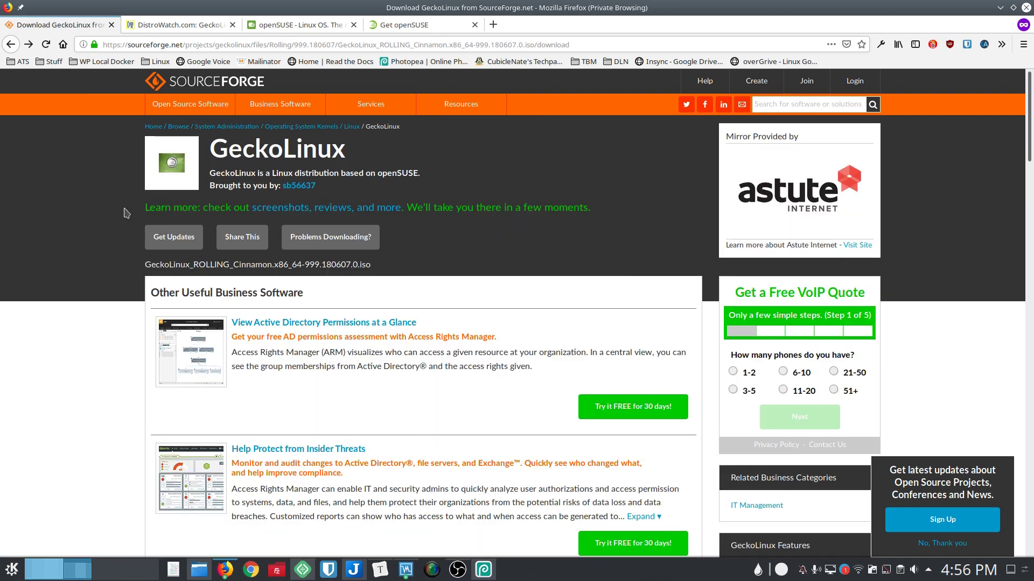
click(127, 204)
scroll(127, 205, up, 15)
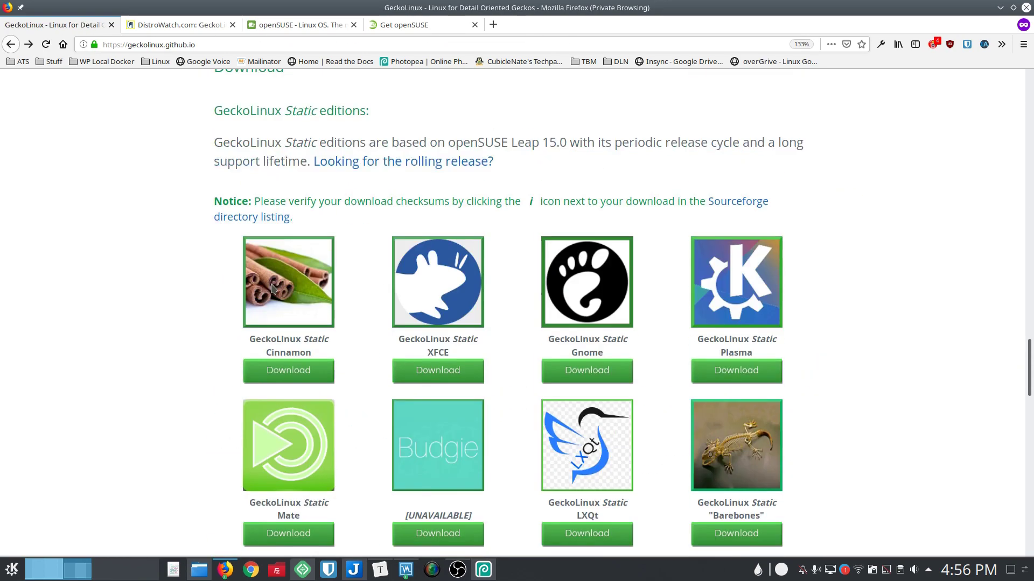
scroll(538, 314, up, 10)
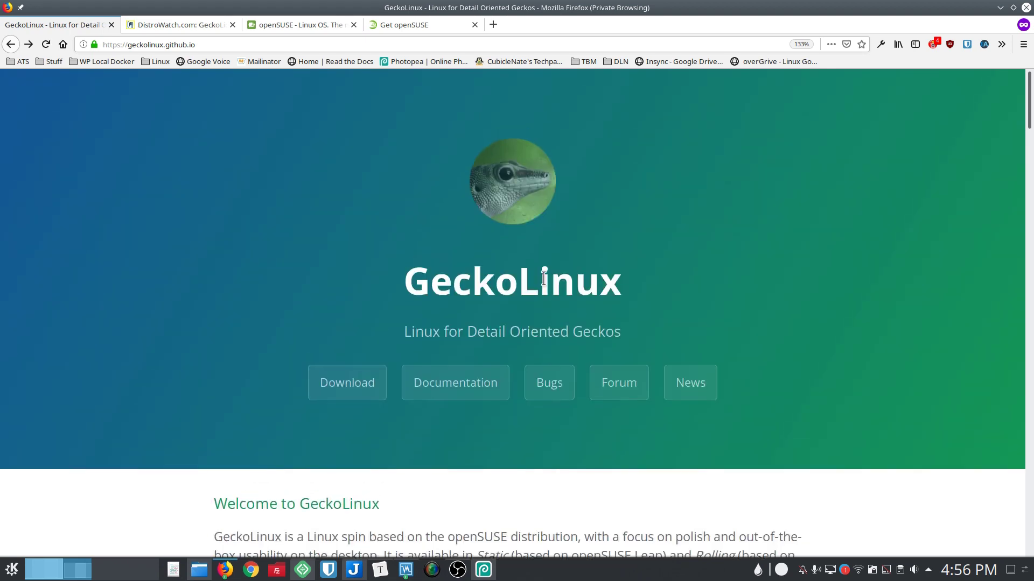
Open the GeckoLinux forum from the homepage and look through the issues listed on the project's GitHub page.
click(628, 388)
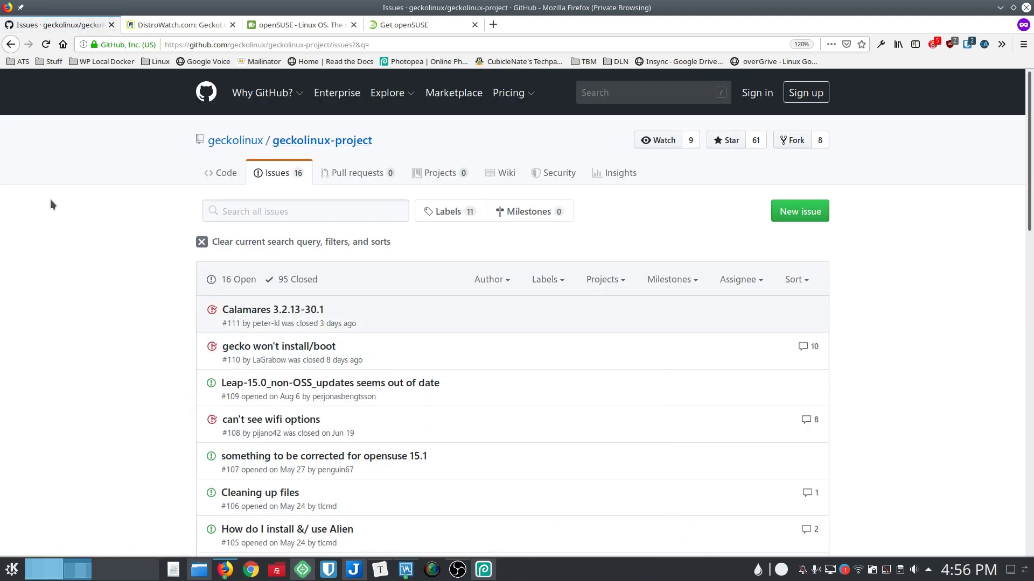
scroll(130, 328, down, 2)
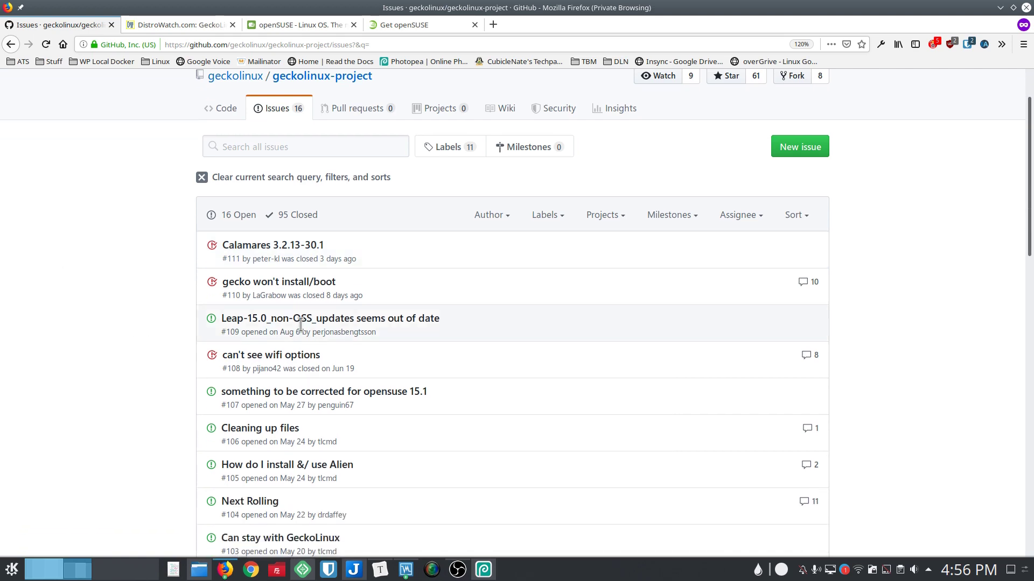
scroll(299, 323, down, 10)
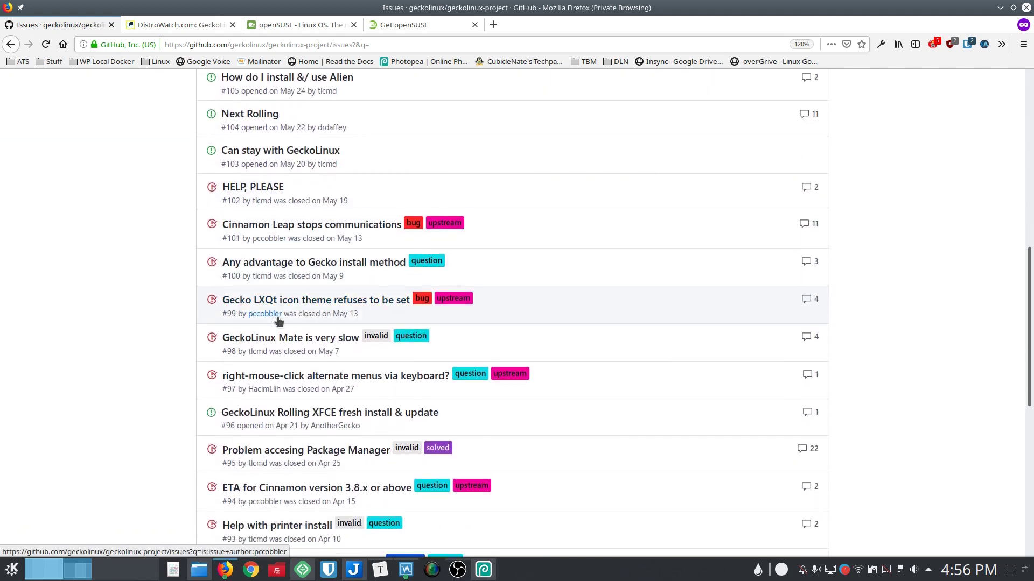
scroll(278, 321, up, 10)
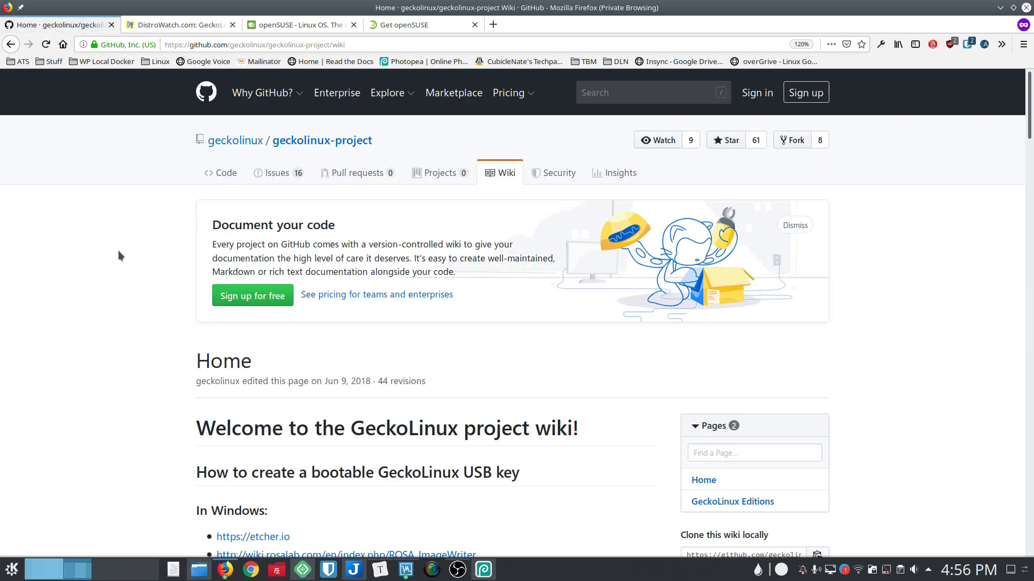
Review the GeckoLinux wiki's instructions for bootable USB keys, live media logins and installation.
scroll(118, 253, down, 7)
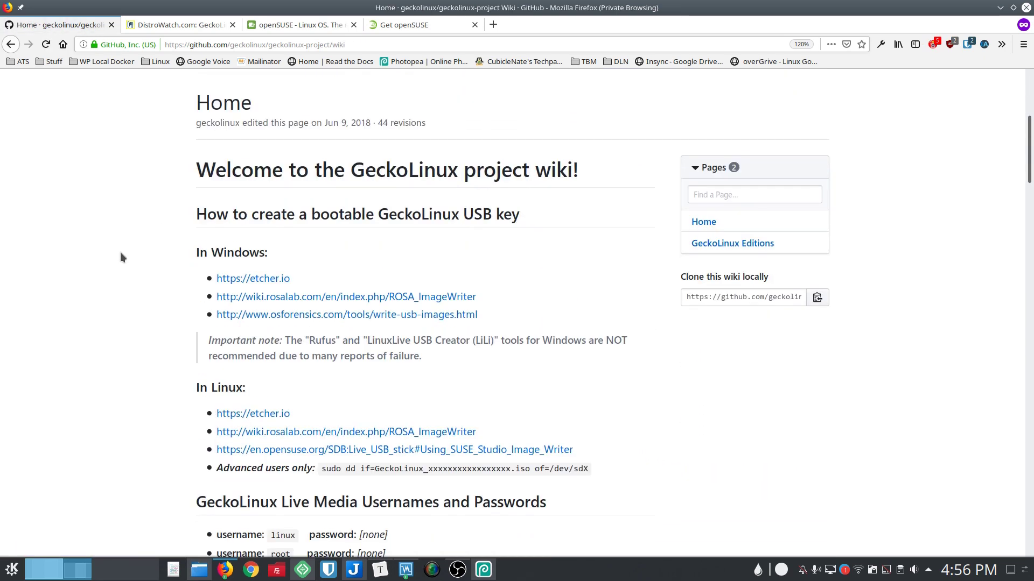
scroll(120, 257, down, 5)
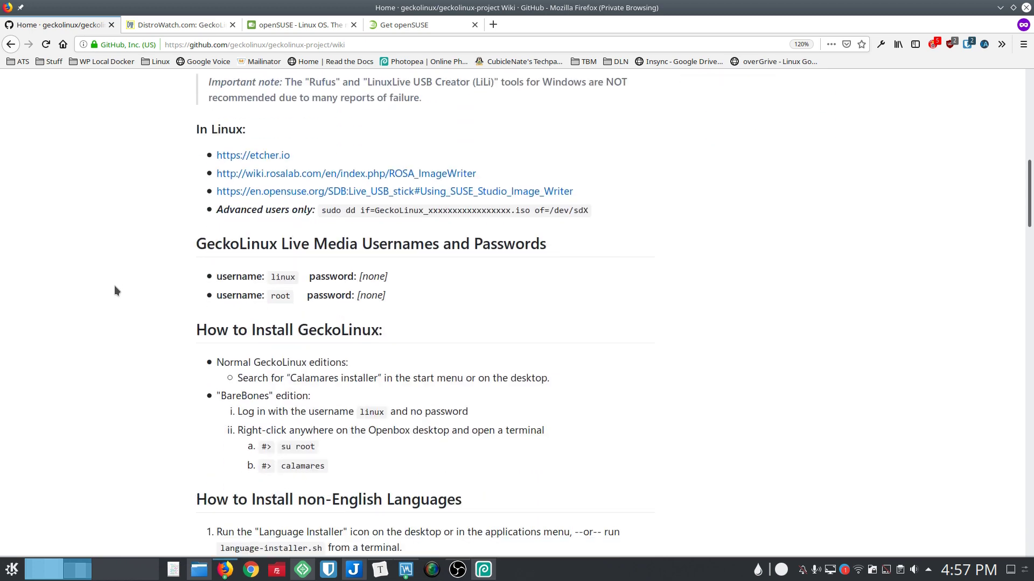
scroll(115, 287, up, 12)
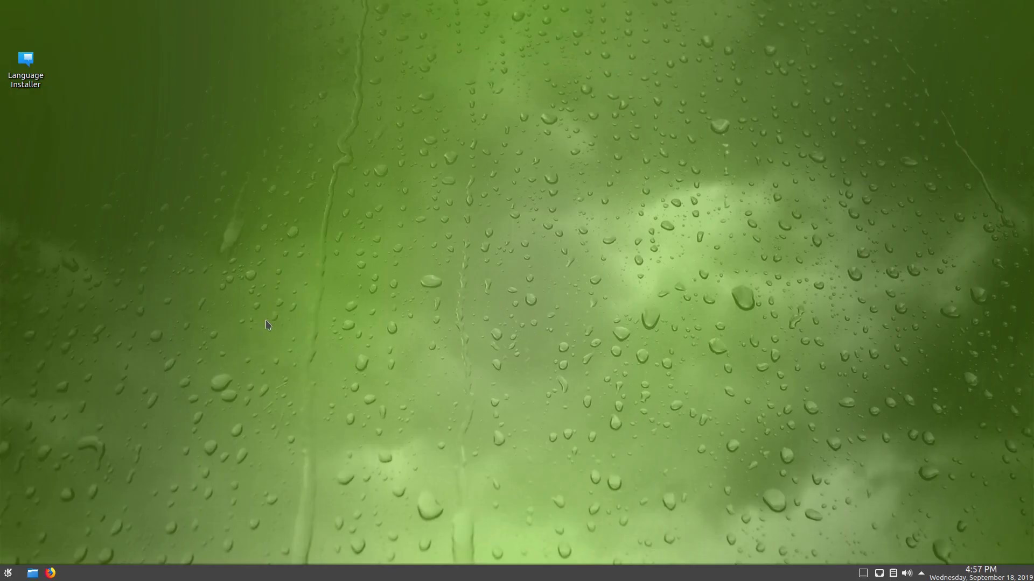
In the Plasma edition's virtual machine, search applications for "about", inspect the About System details and close them.
click(8, 573)
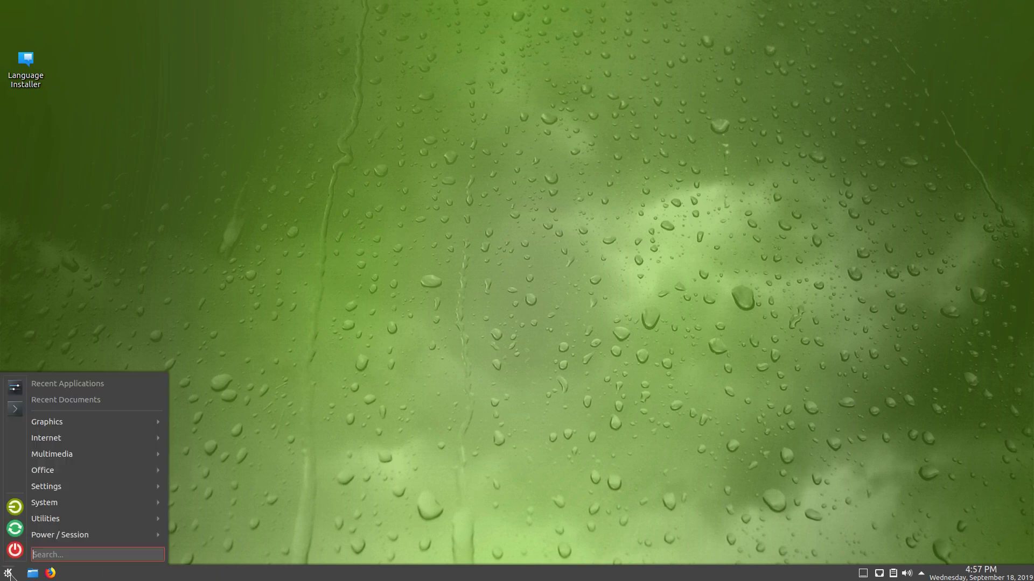
text(about)
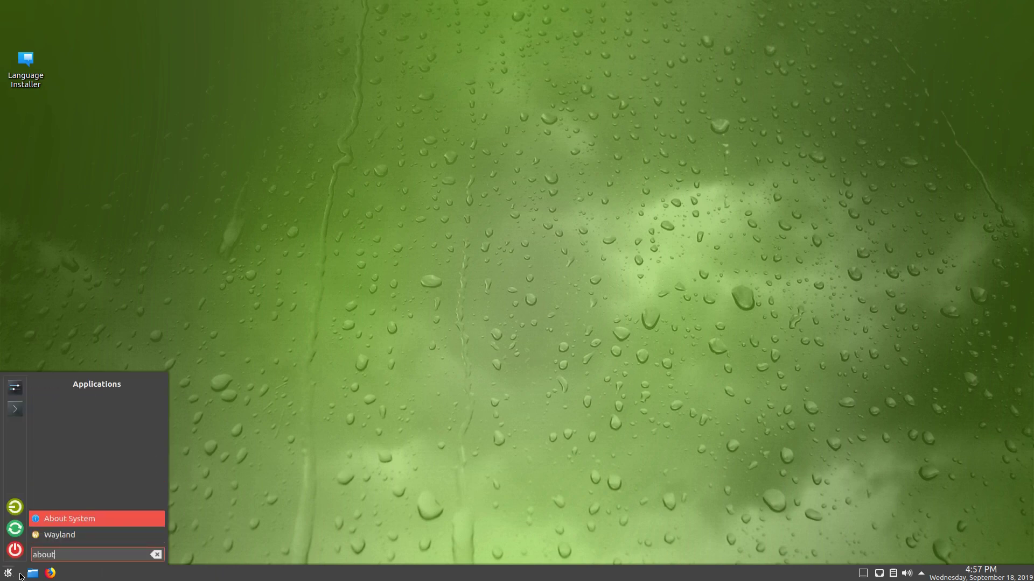
key(Return)
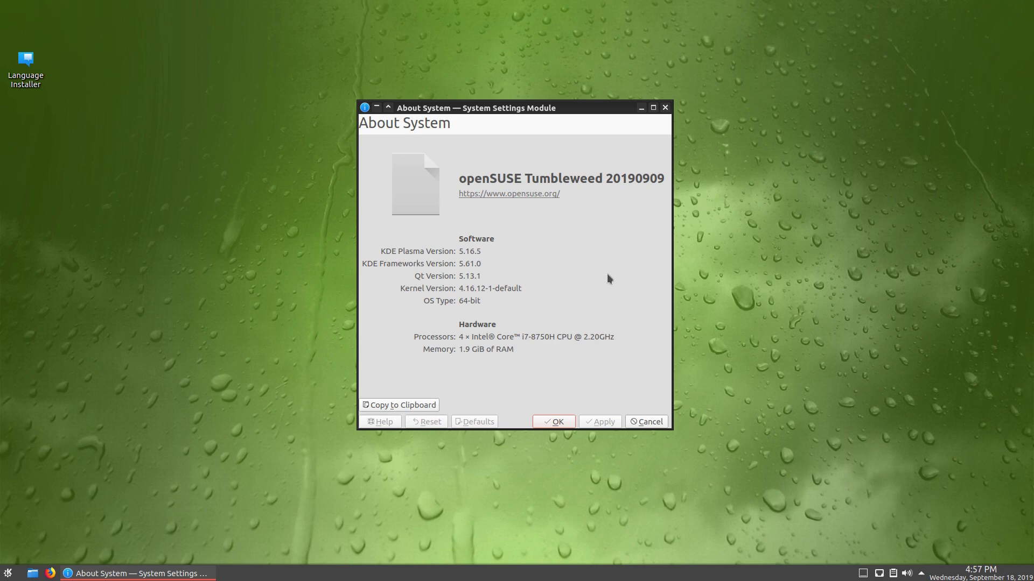
key(Escape)
In System Settings, preview the Breeze Dark look and feel, close the preview and apply the Breeze look and feel.
click(8, 572)
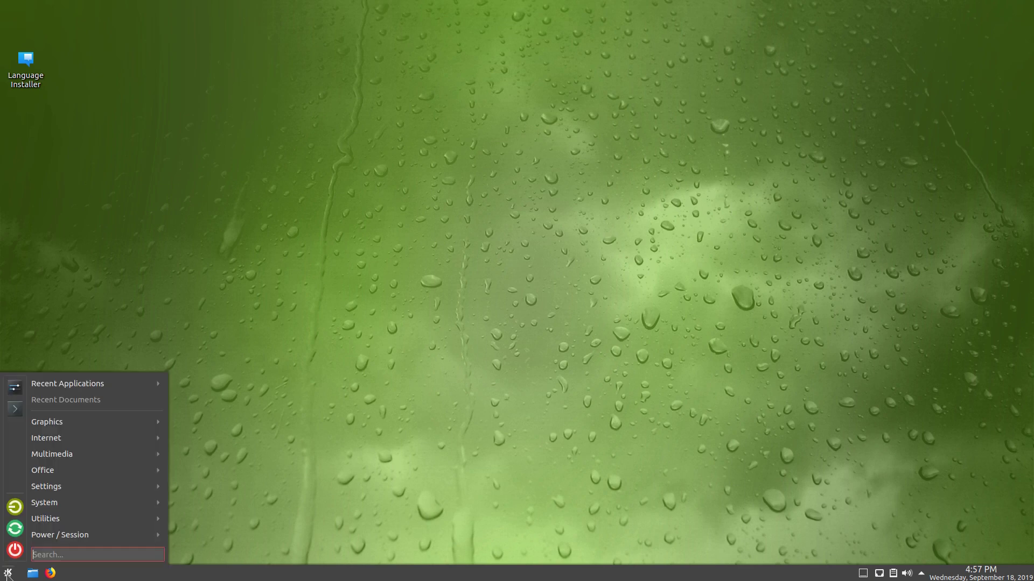
click(15, 387)
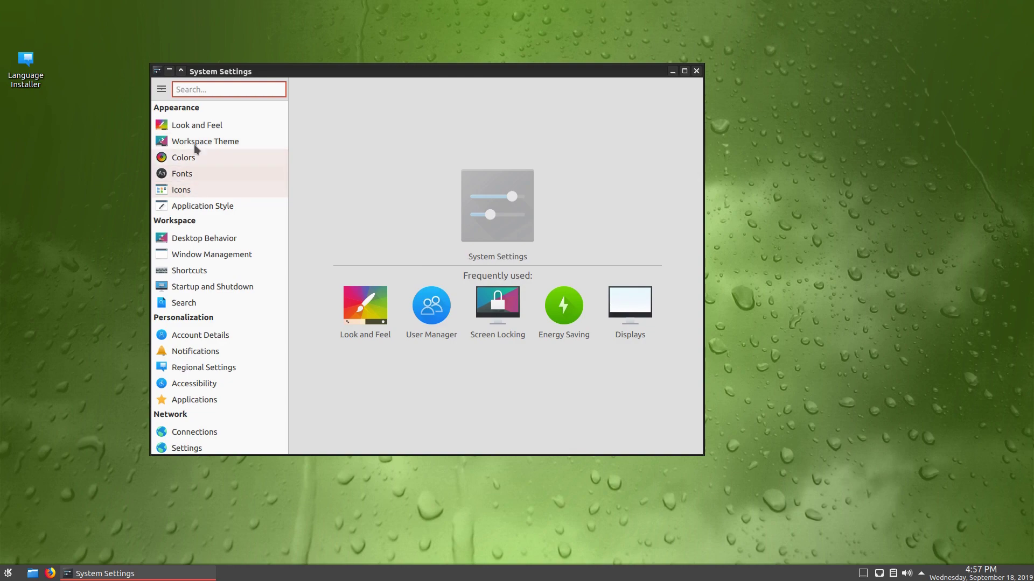
click(225, 126)
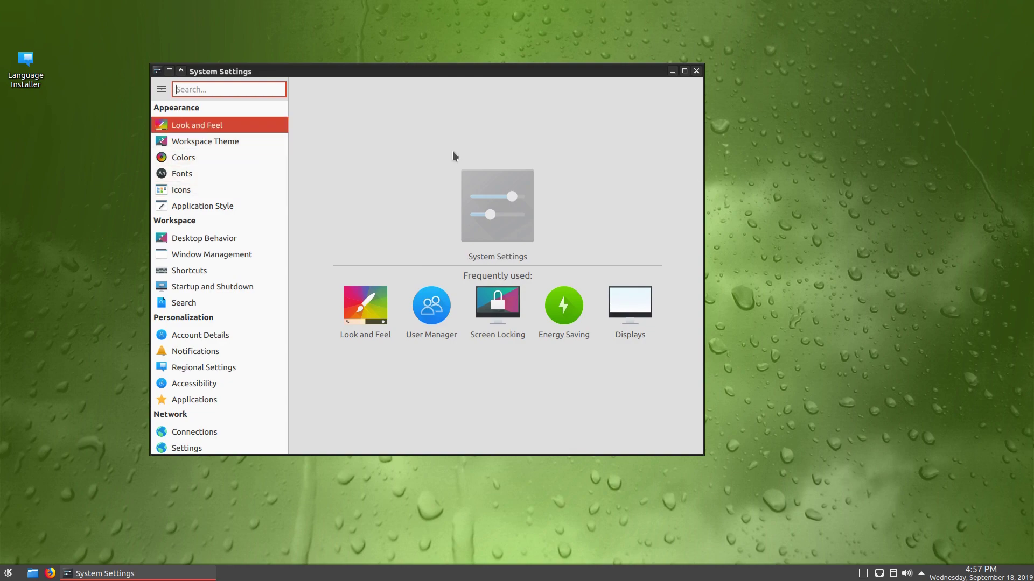
click(506, 145)
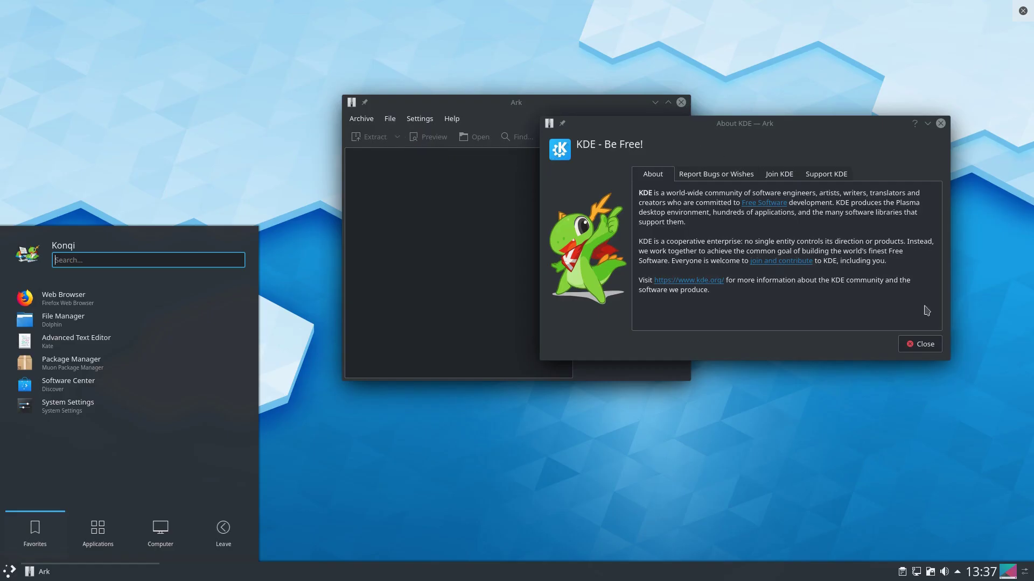
click(970, 101)
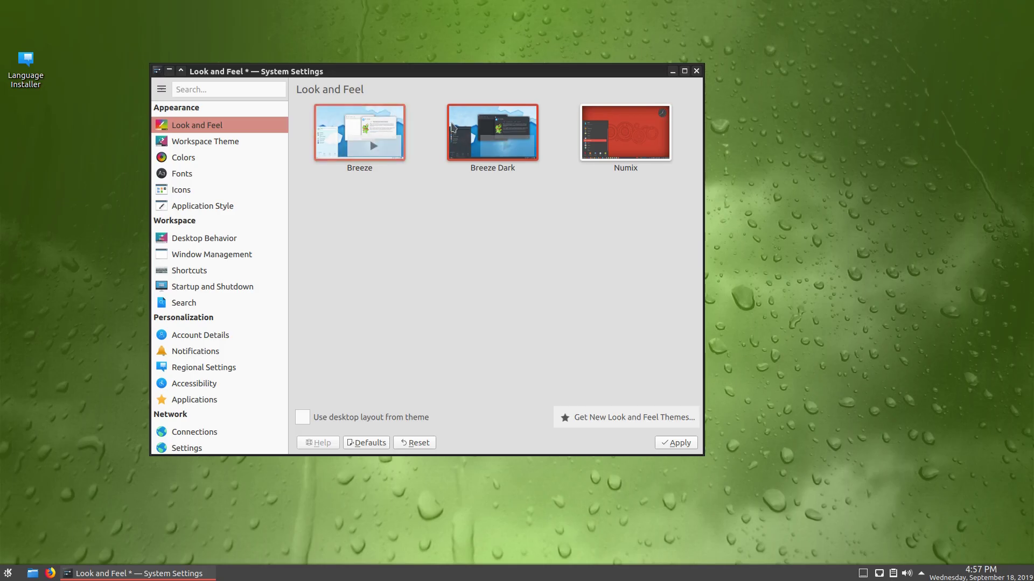
click(663, 444)
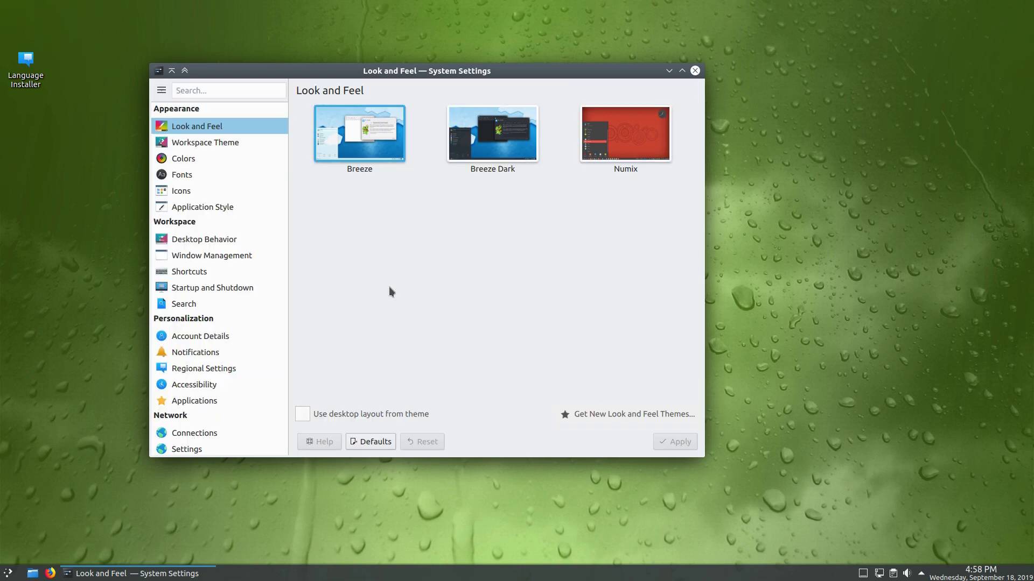
Apply the Breeze Dark Plasma theme under Workspace Theme.
click(189, 142)
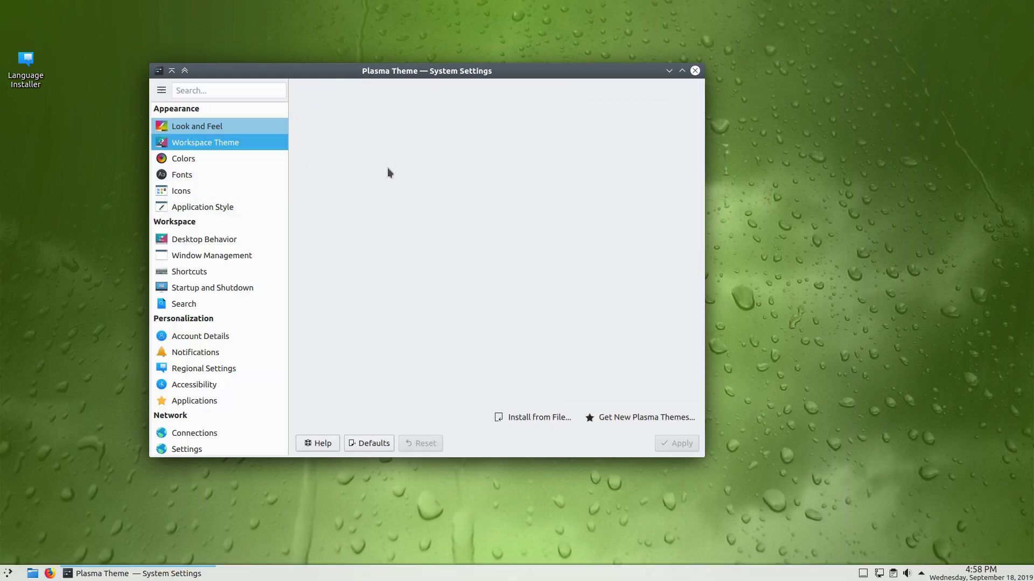
click(379, 217)
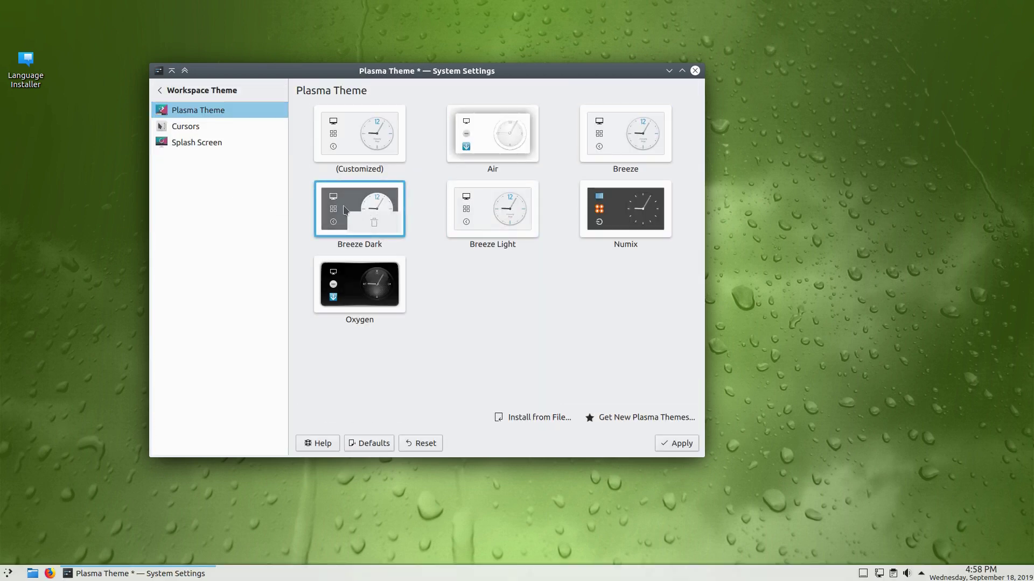
click(682, 444)
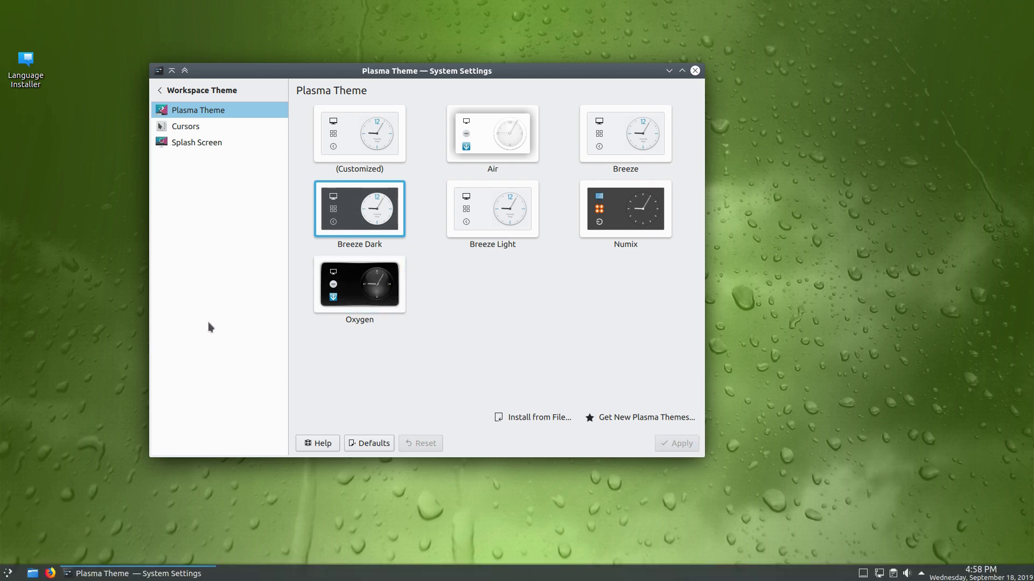
Examine the Internet and Utilities programs in the Plasma application menu, then close System Settings.
click(8, 574)
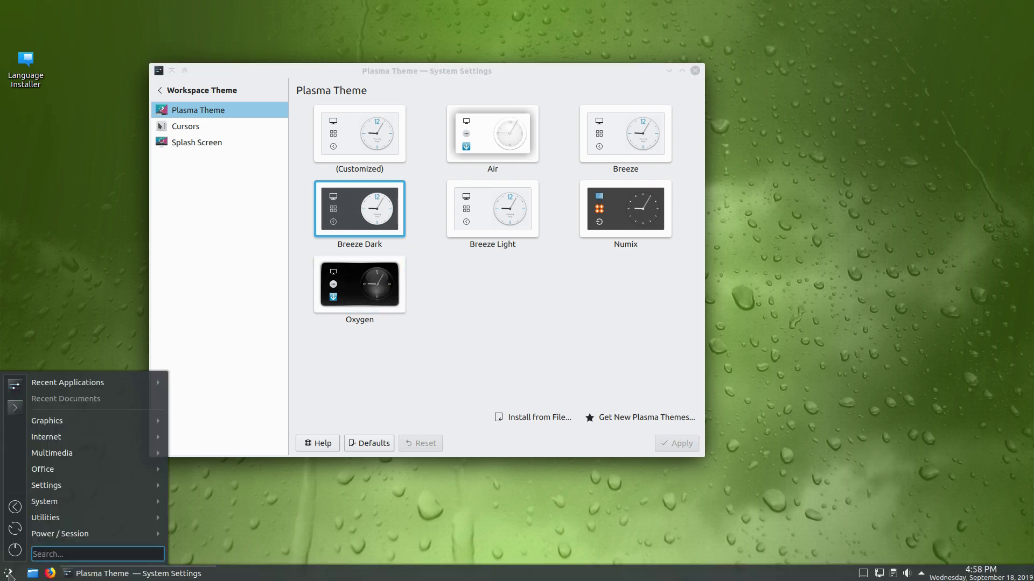
mouse_move(76, 438)
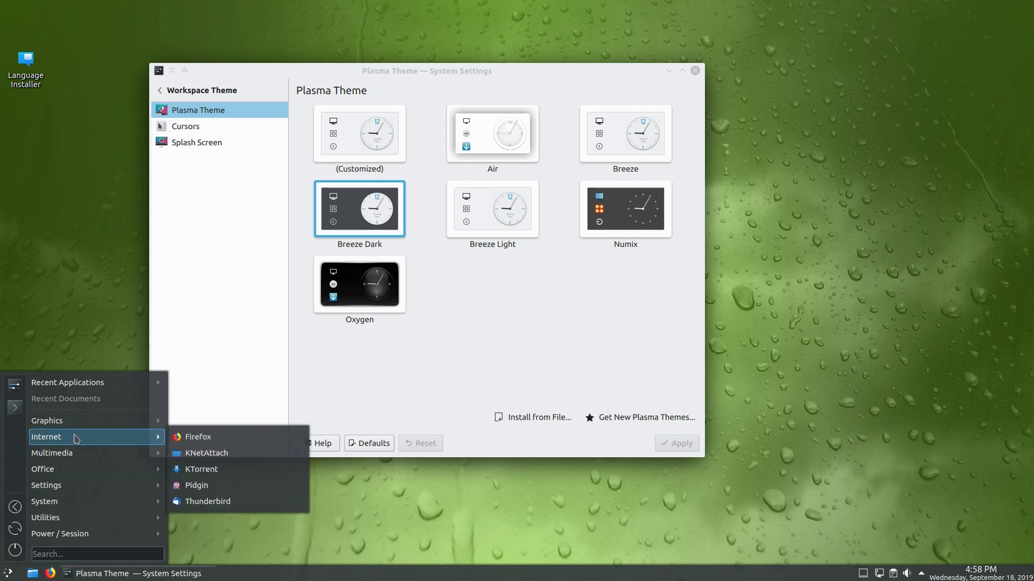
mouse_move(85, 510)
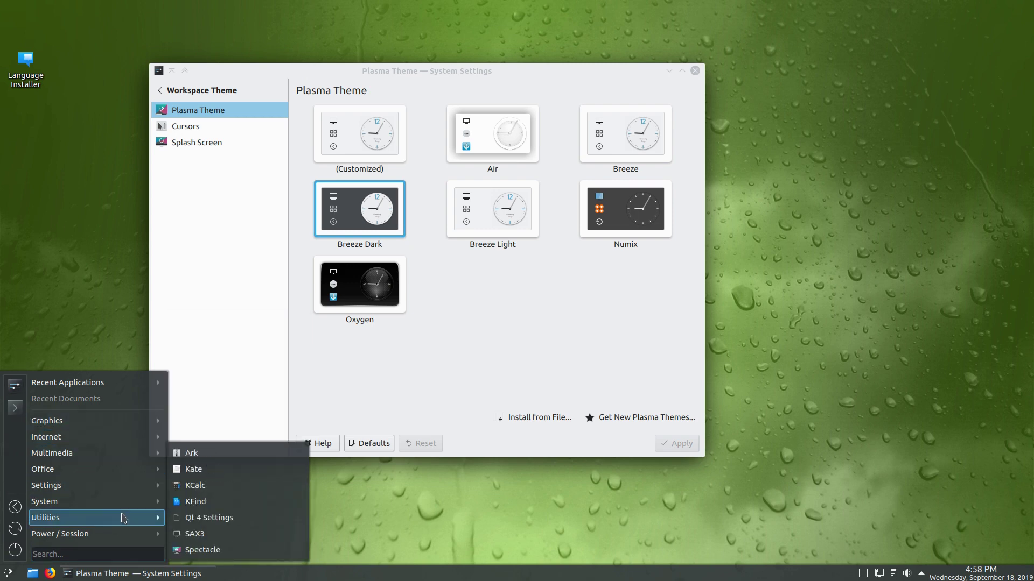
mouse_move(135, 437)
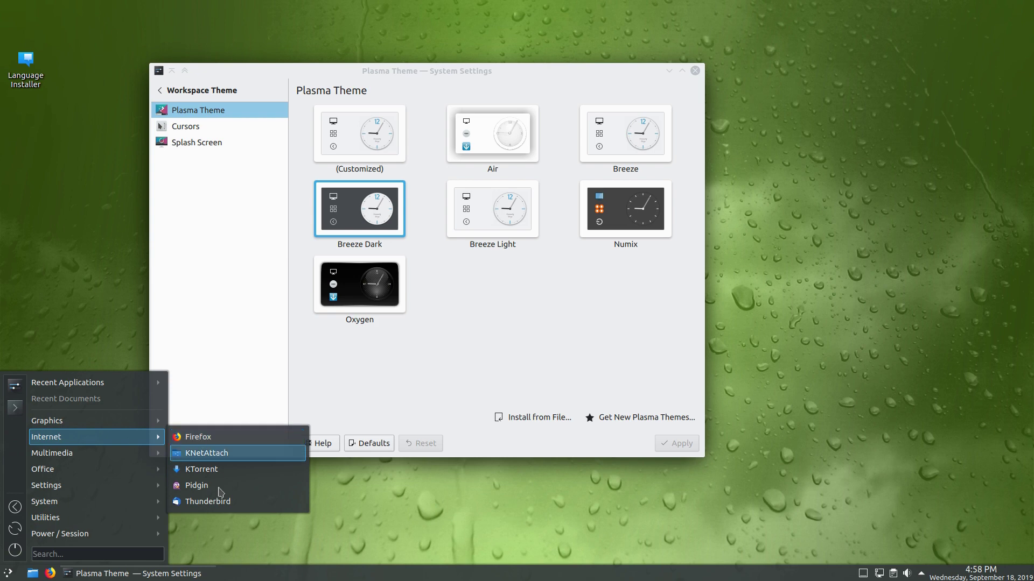
click(216, 319)
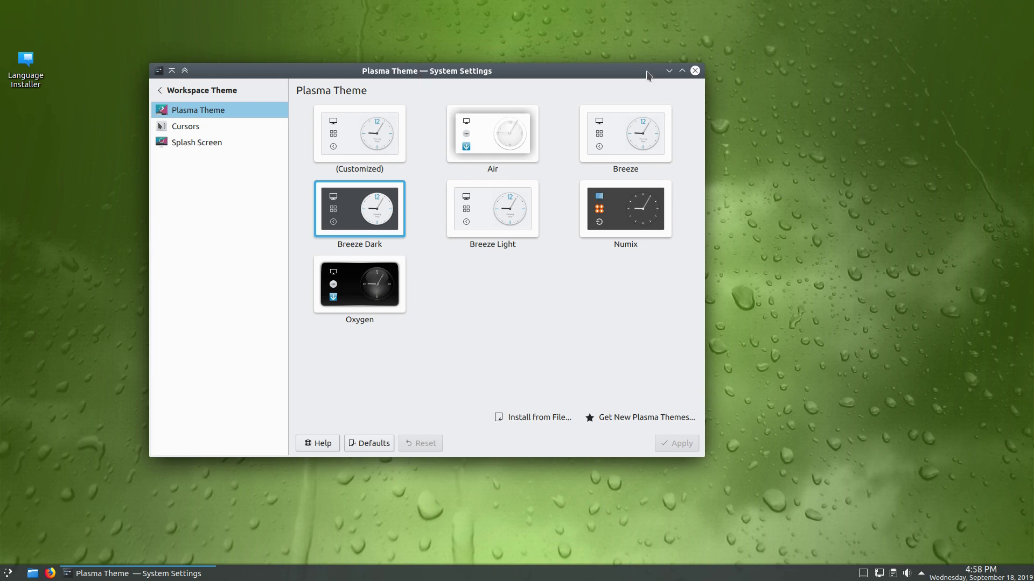
key(ctrl+q)
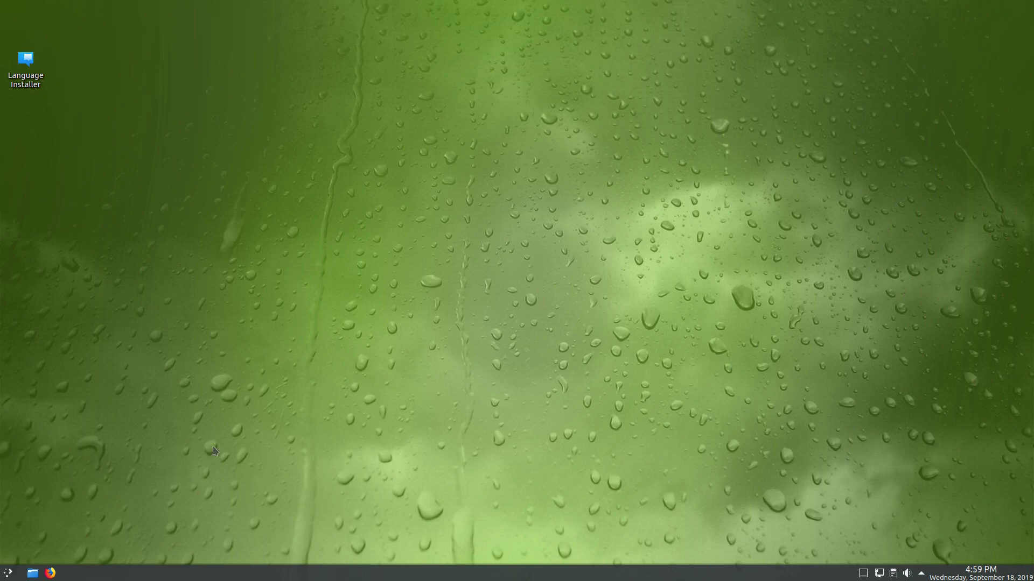
Examine the Internet and System programs in the Plasma edition's application menu and close the menu.
click(9, 574)
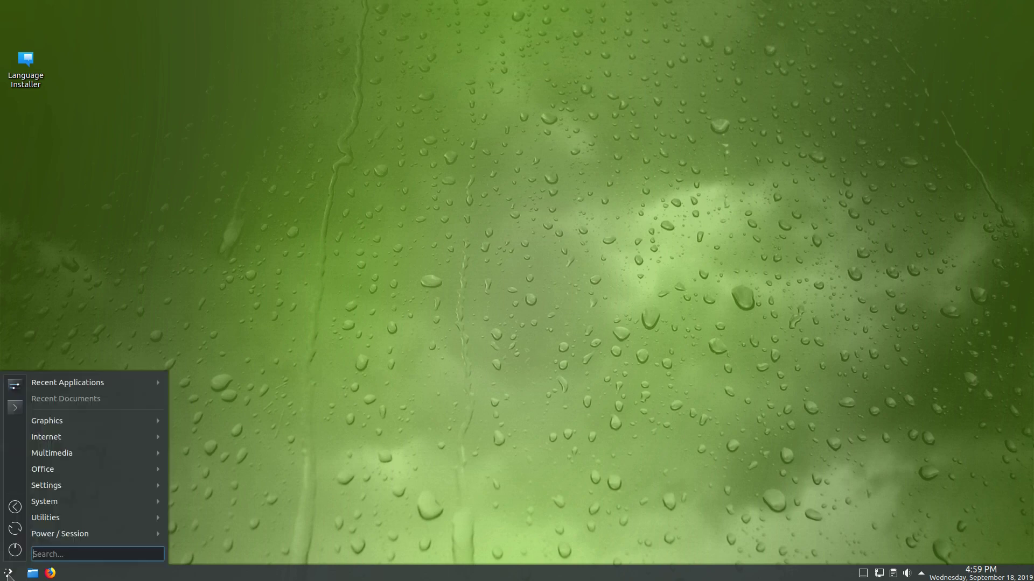
mouse_move(120, 422)
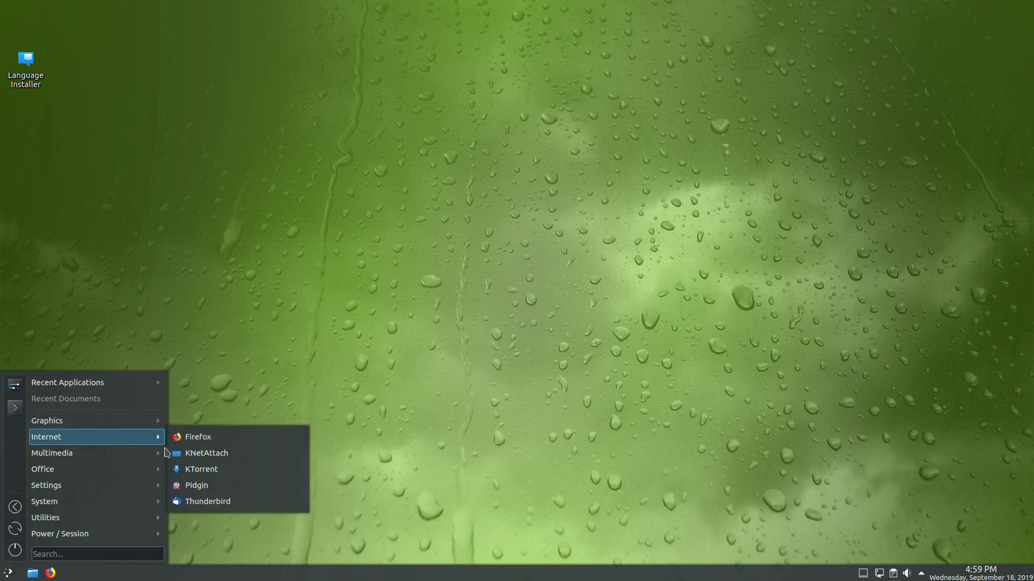
mouse_move(111, 465)
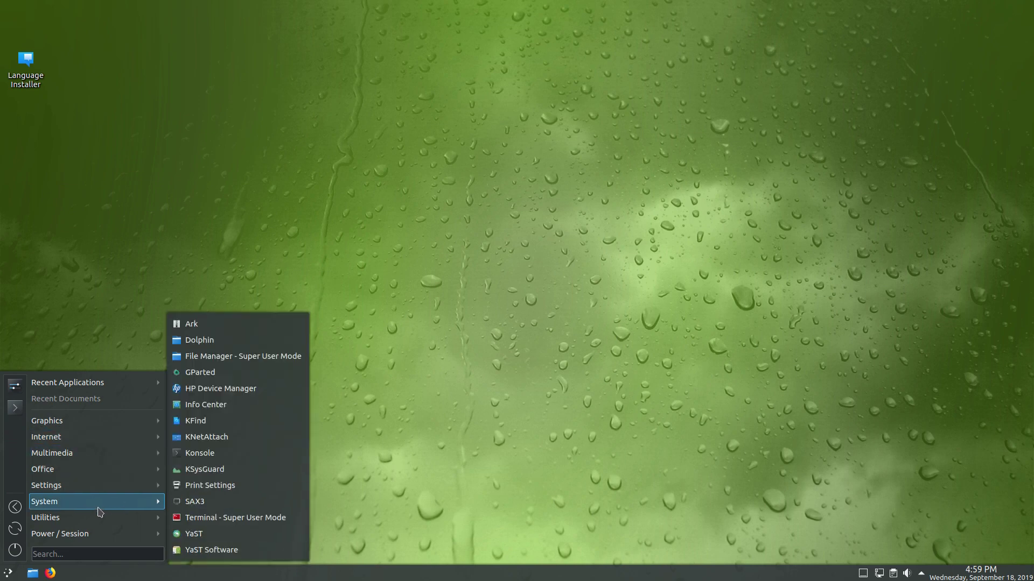
click(370, 186)
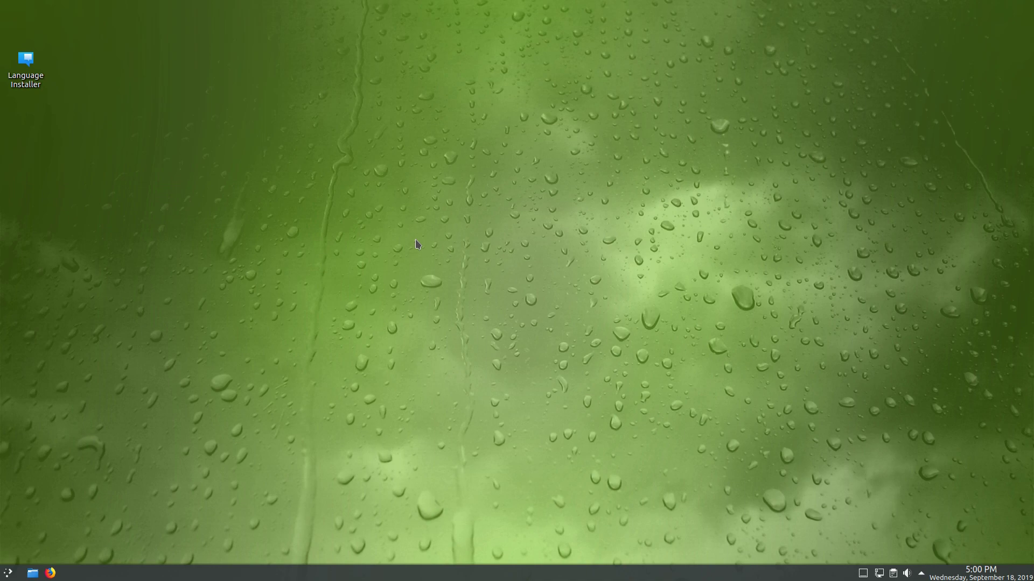
Take the virtual machine out of full screen, switch to Firefox and return from the GeckoLinux project wiki to the GeckoLinux home page.
key(ctrl+f)
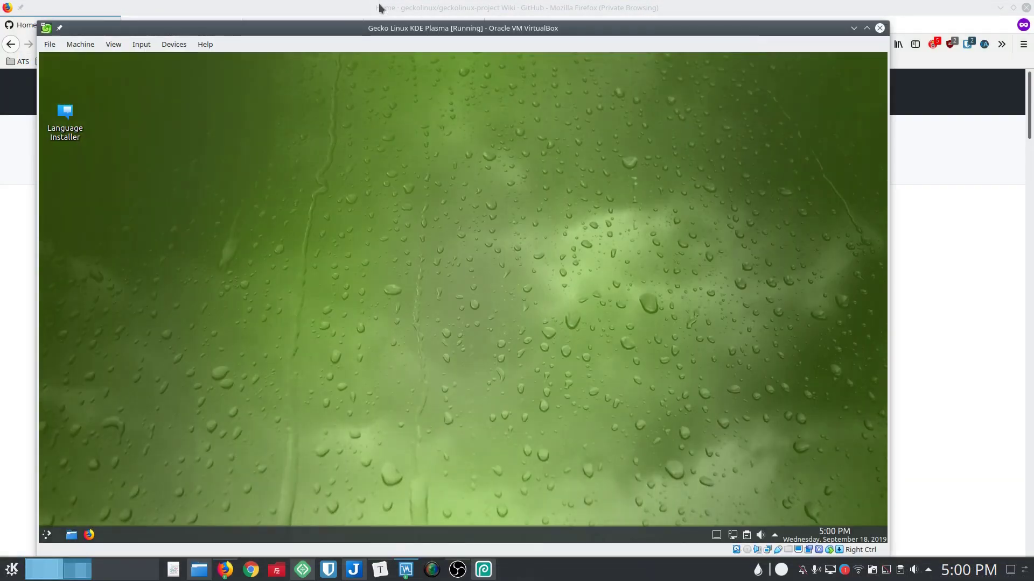
click(380, 7)
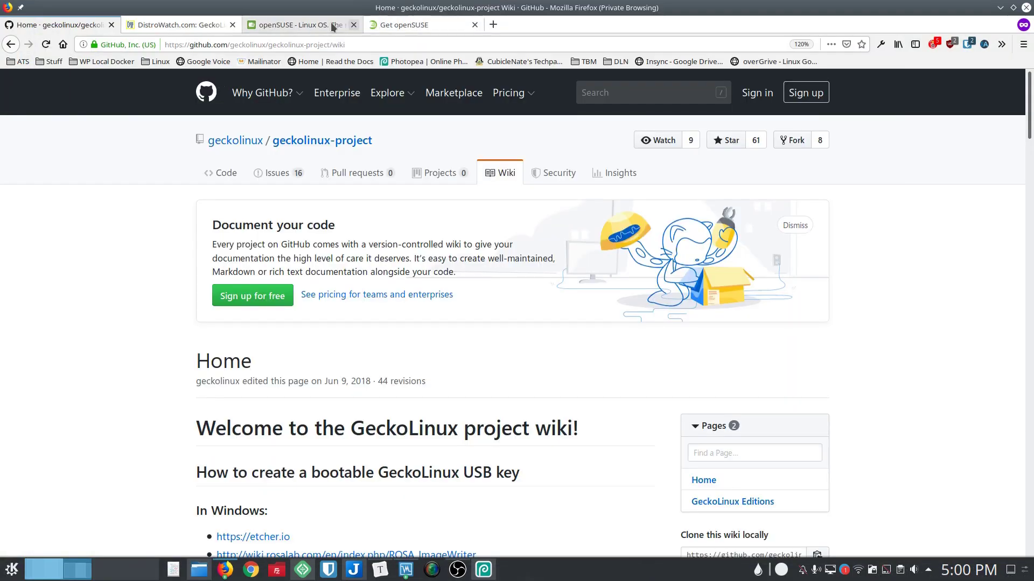
click(299, 24)
click(65, 25)
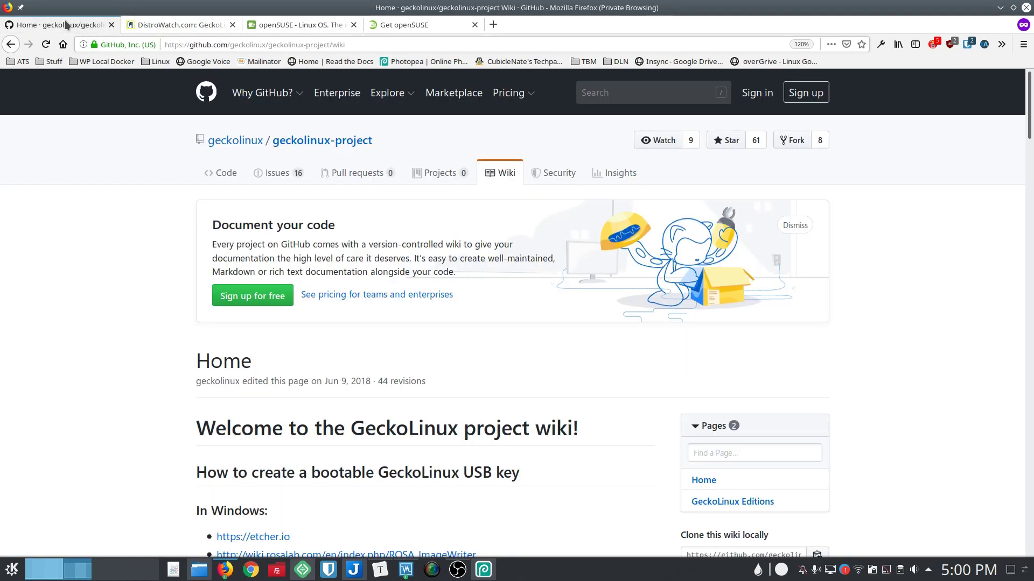
key(alt+Left)
Read through the GeckoLinux home page down to the developer's background in the "Who Are You?" section.
scroll(113, 388, down, 5)
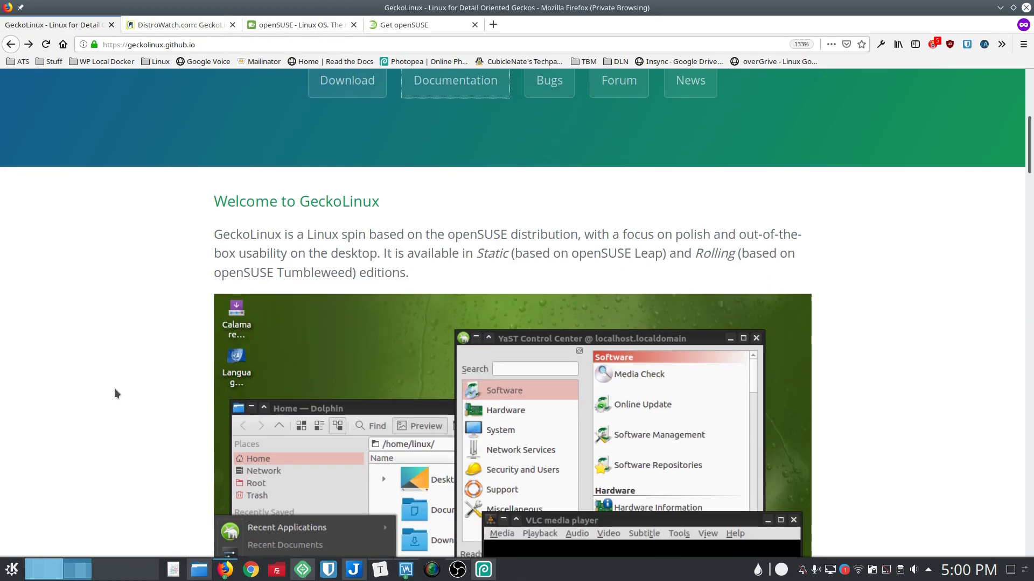
scroll(142, 404, down, 20)
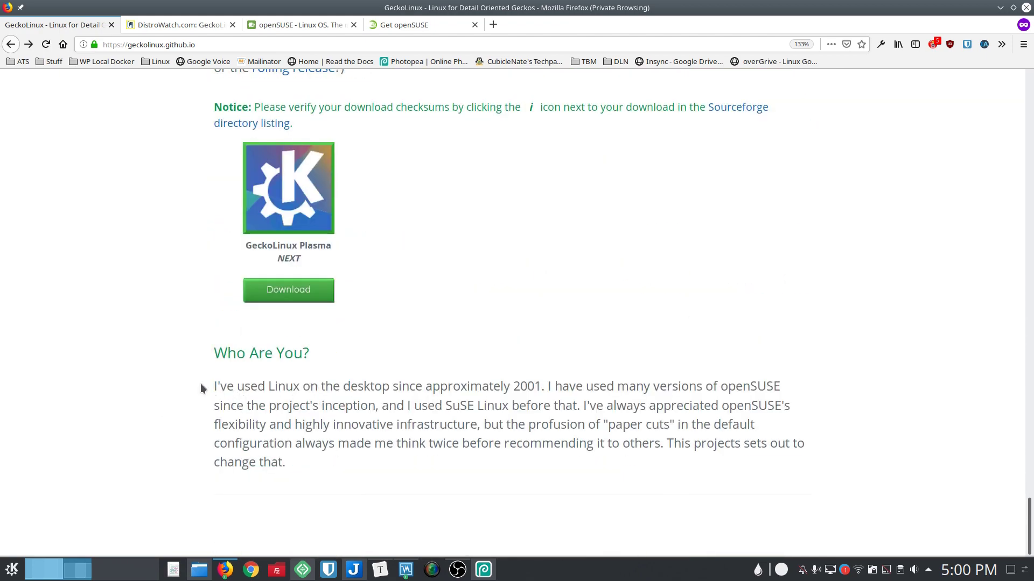
drag(203, 387, 310, 386)
click(178, 370)
Review the GeckoLinux description and summary table on DistroWatch, and return to the top of the GeckoLinux home page.
click(157, 22)
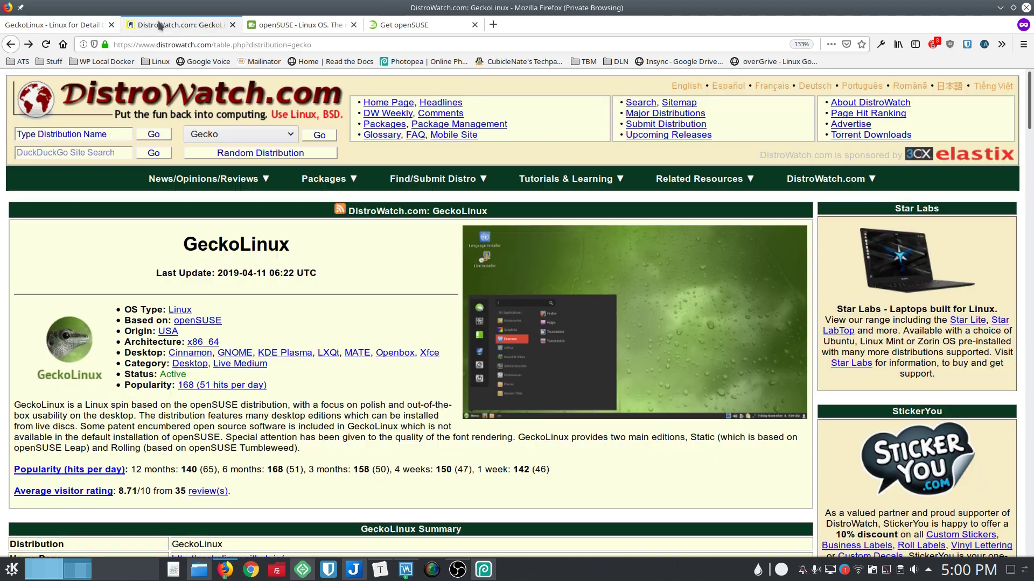
scroll(375, 326, down, 3)
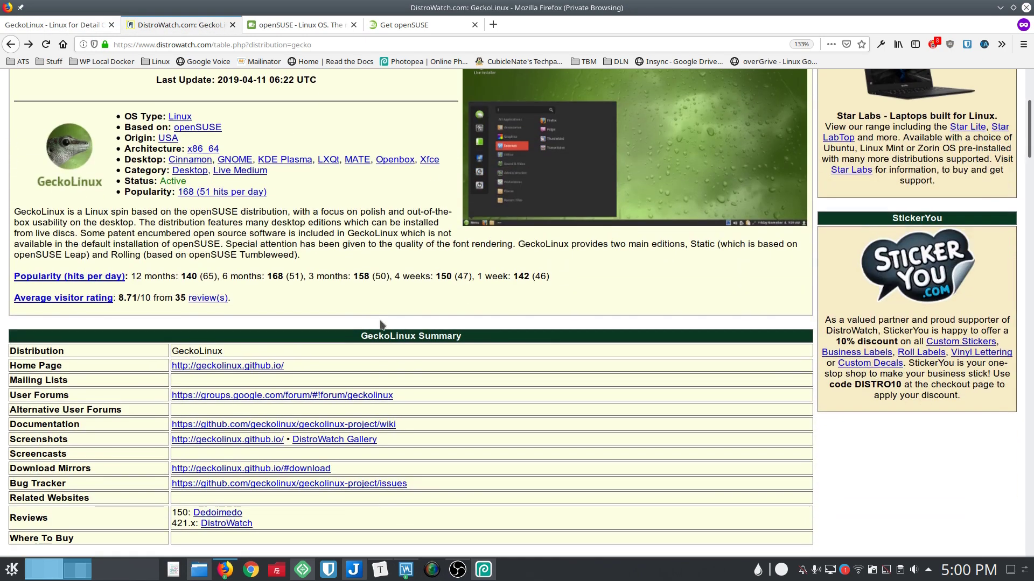
key(alt+Tab)
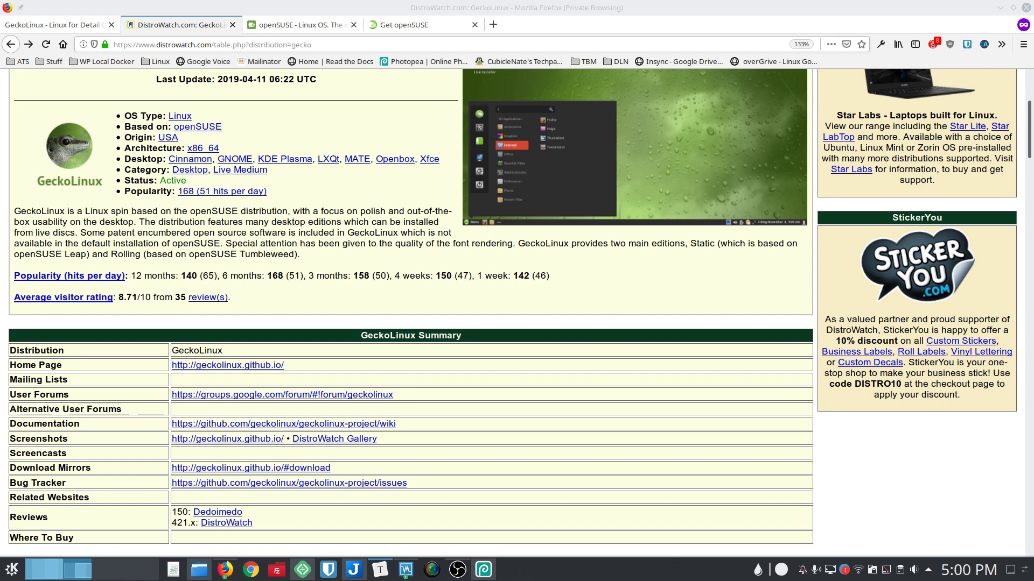
click(463, 6)
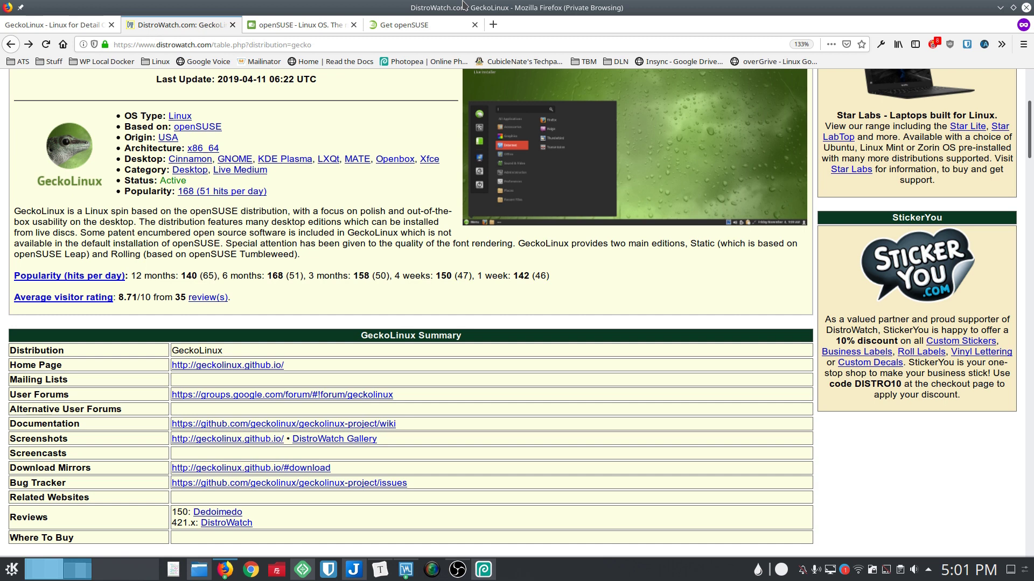
click(82, 27)
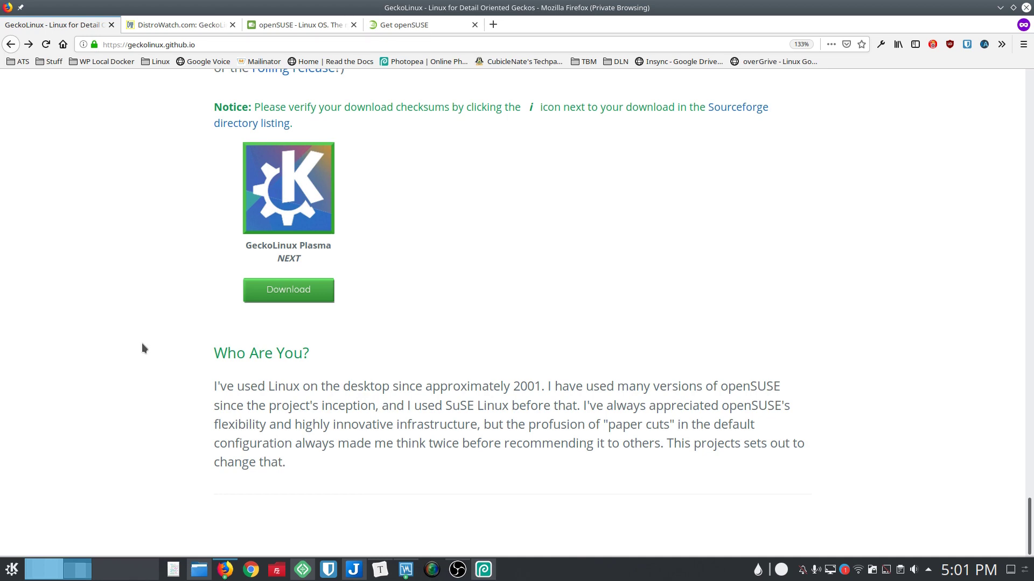
key(Home)
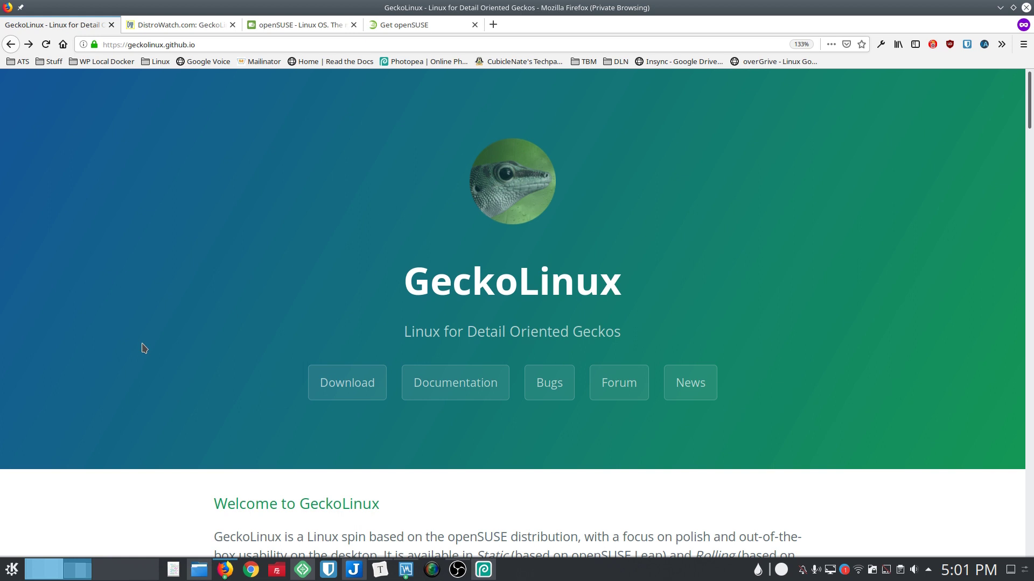